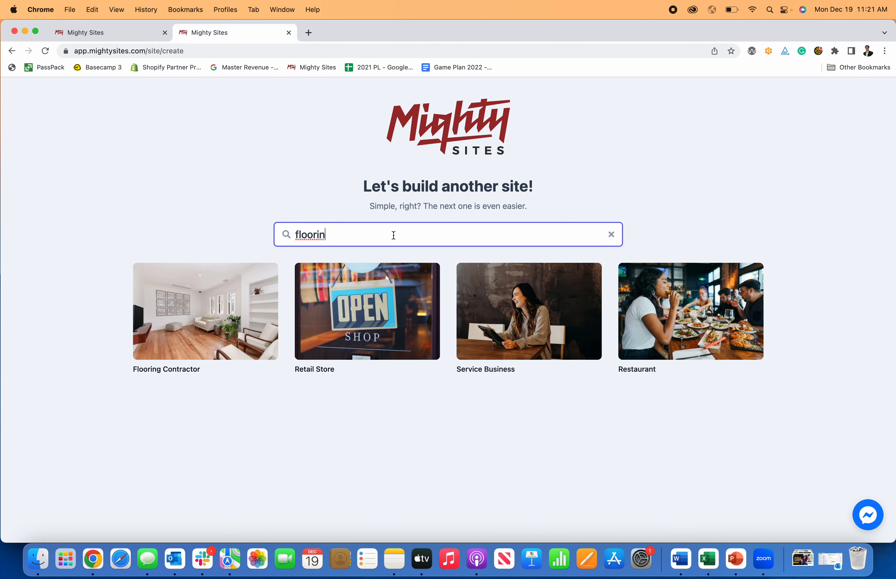
Step: Pick the Flooring Contractor template to begin a new site
click(202, 340)
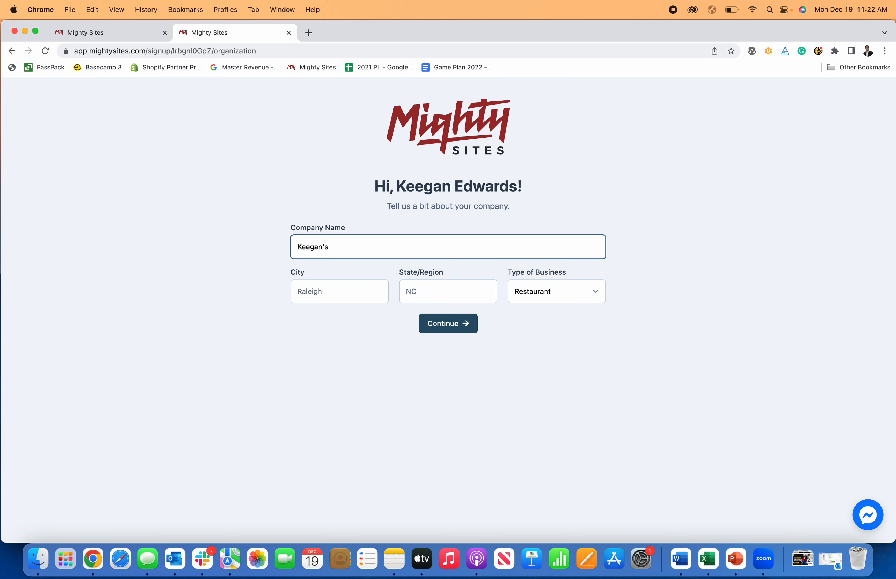
Step: Enter Denver, CO as the location, choose Service as the business type, and continue
click(331, 288)
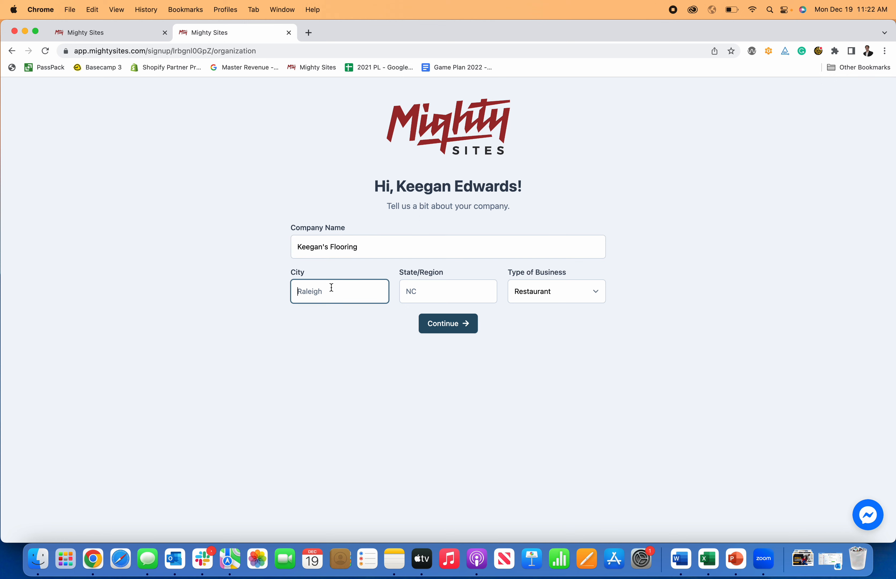
text(Denver)
key(Tab)
key(Tab)
click(541, 299)
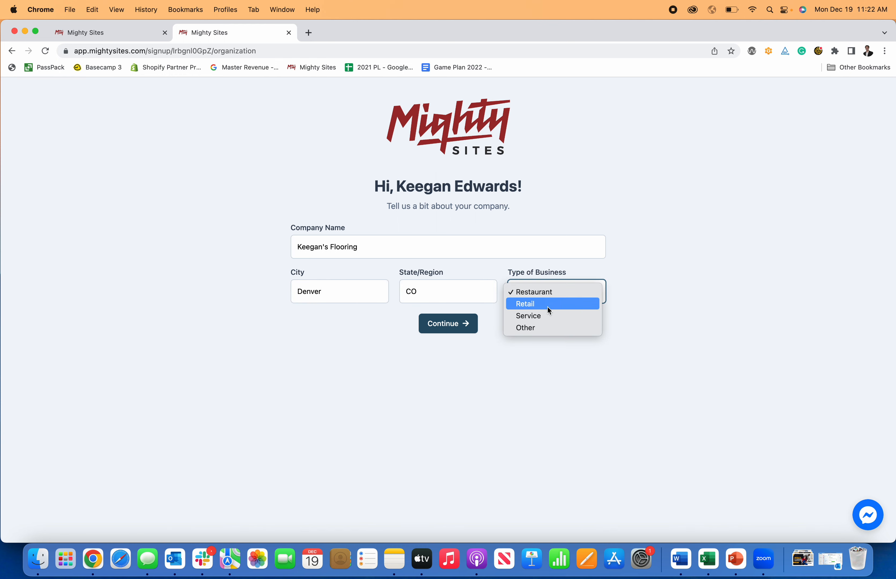
click(537, 318)
click(432, 325)
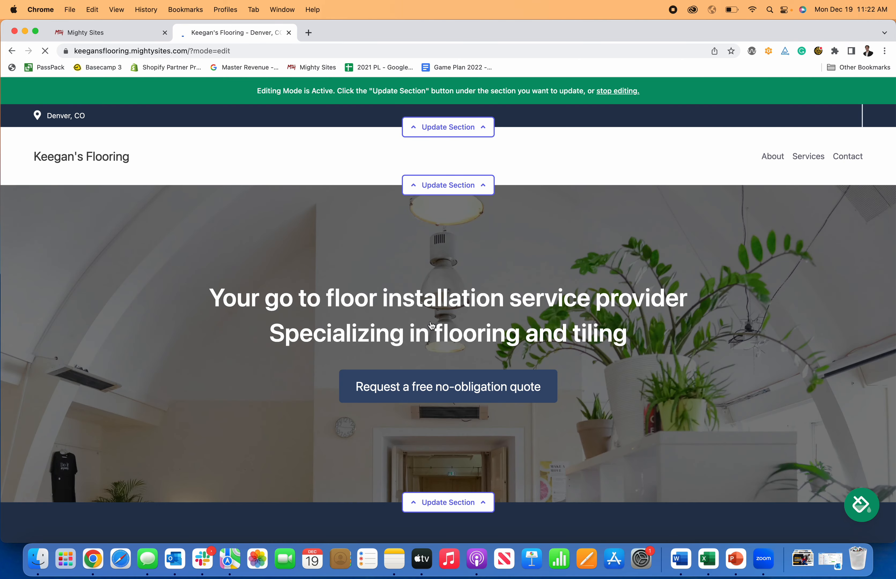
Step: Scroll through the hero, about, services and contact form sections of the generated site
scroll(432, 325, down, 10)
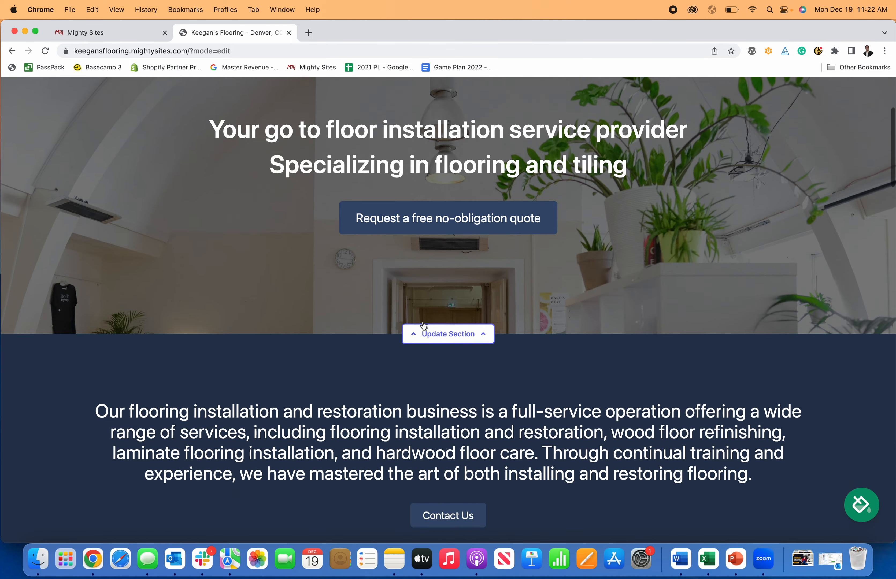
scroll(422, 321, down, 15)
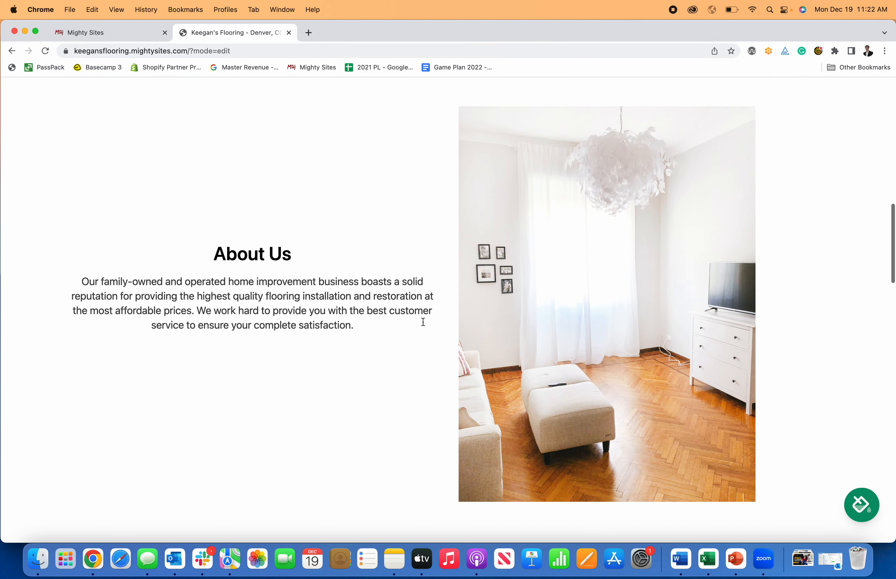
scroll(423, 322, down, 15)
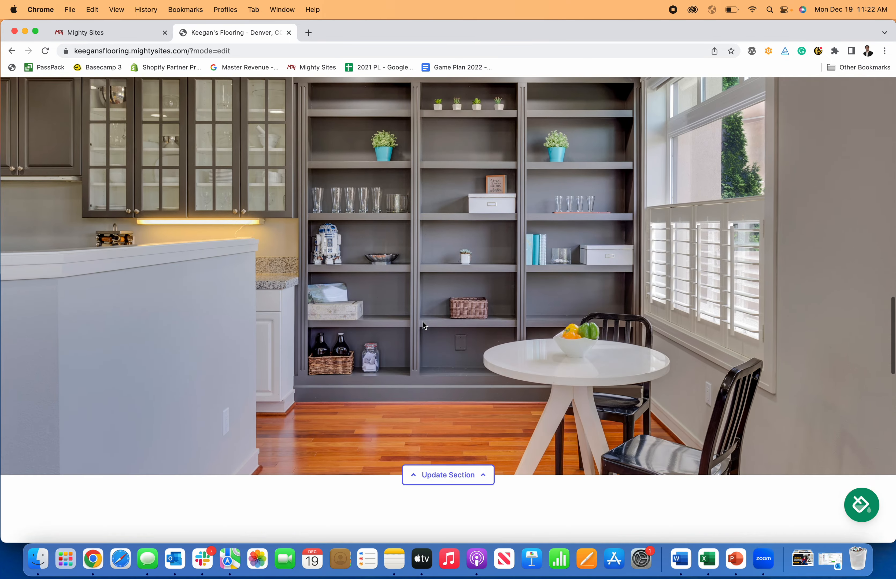
scroll(423, 323, down, 12)
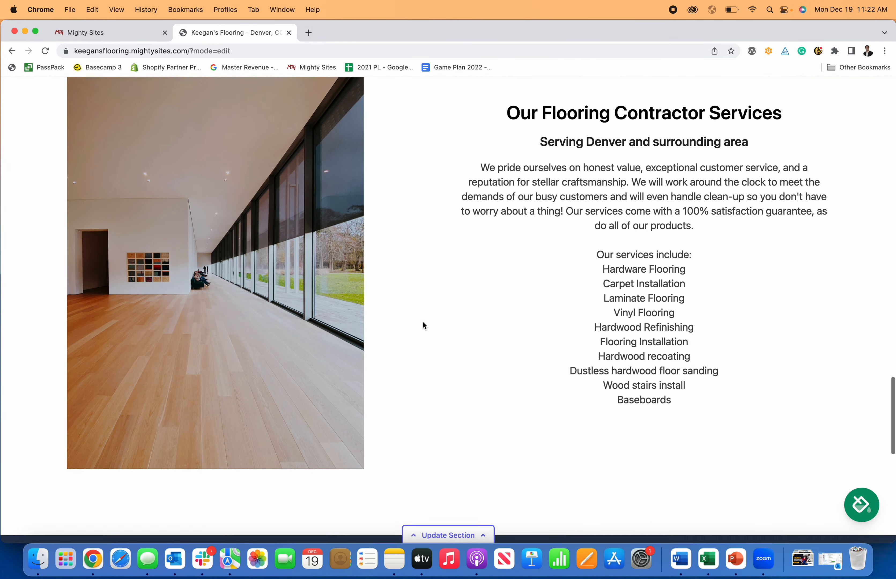
scroll(423, 322, down, 7)
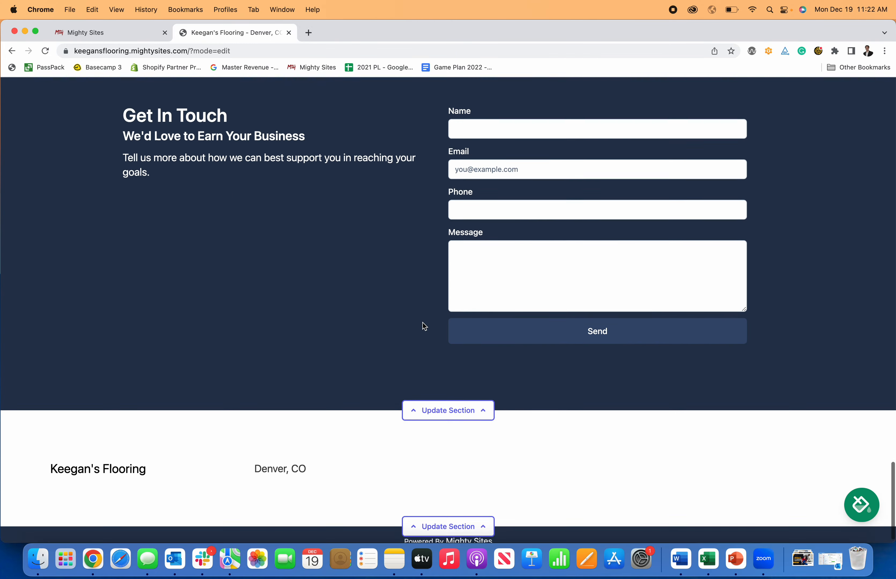
scroll(424, 326, up, 4)
scroll(424, 326, up, 20)
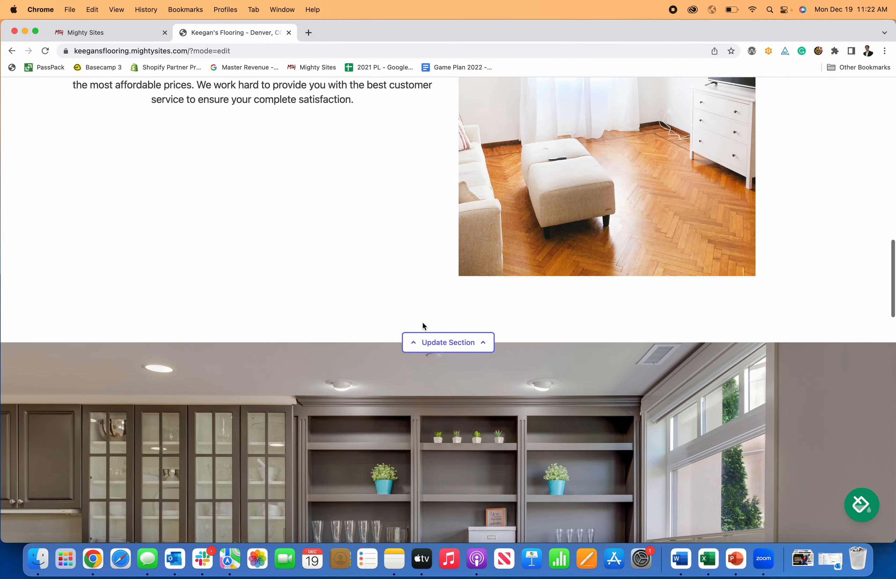
scroll(423, 321, up, 4)
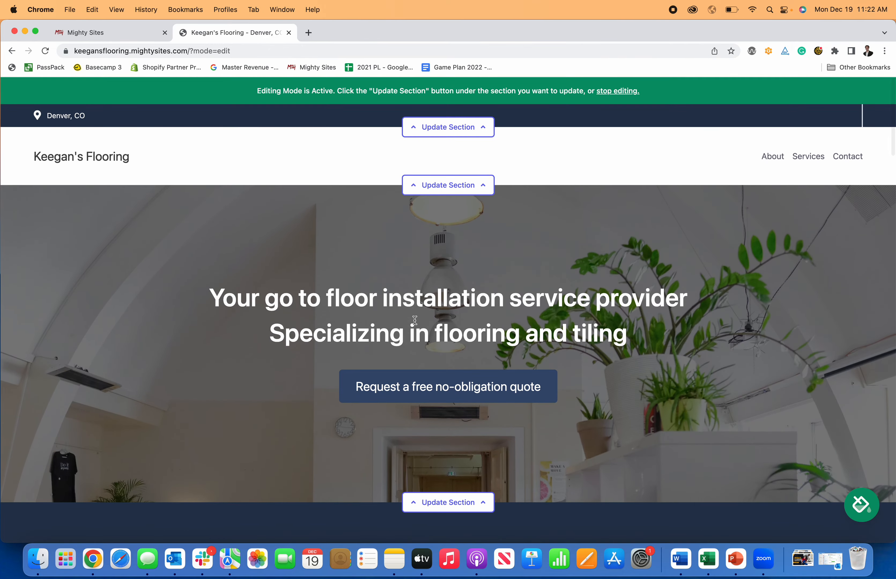
scroll(415, 322, down, 10)
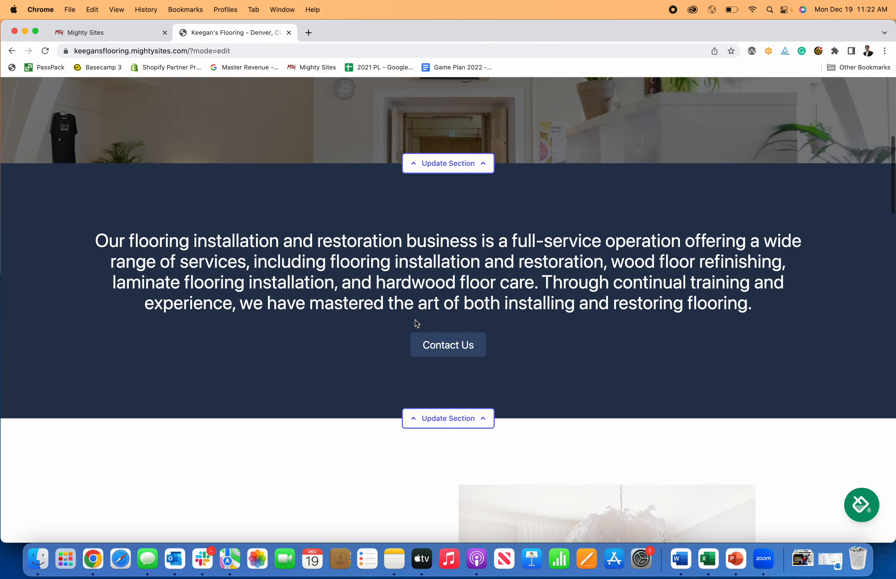
scroll(417, 323, up, 10)
scroll(652, 324, down, 20)
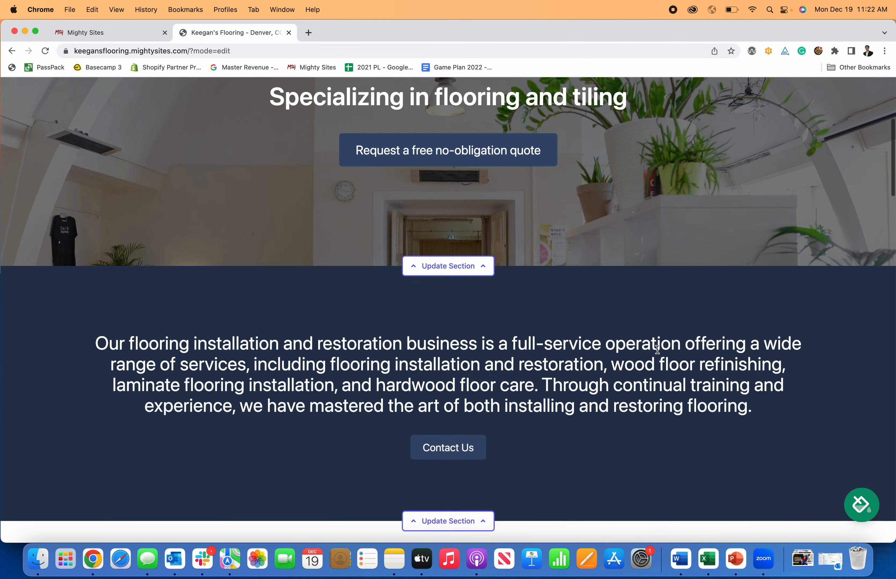
scroll(661, 351, down, 15)
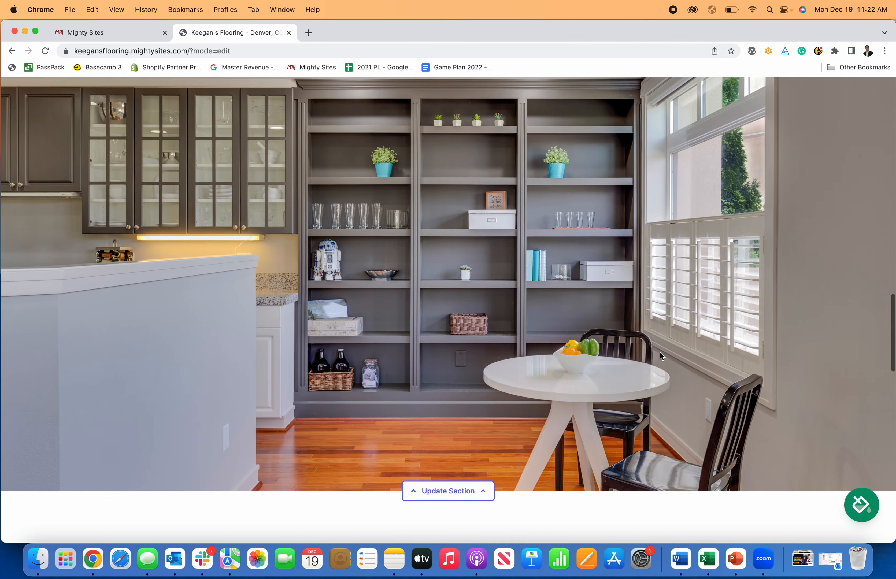
scroll(660, 353, down, 15)
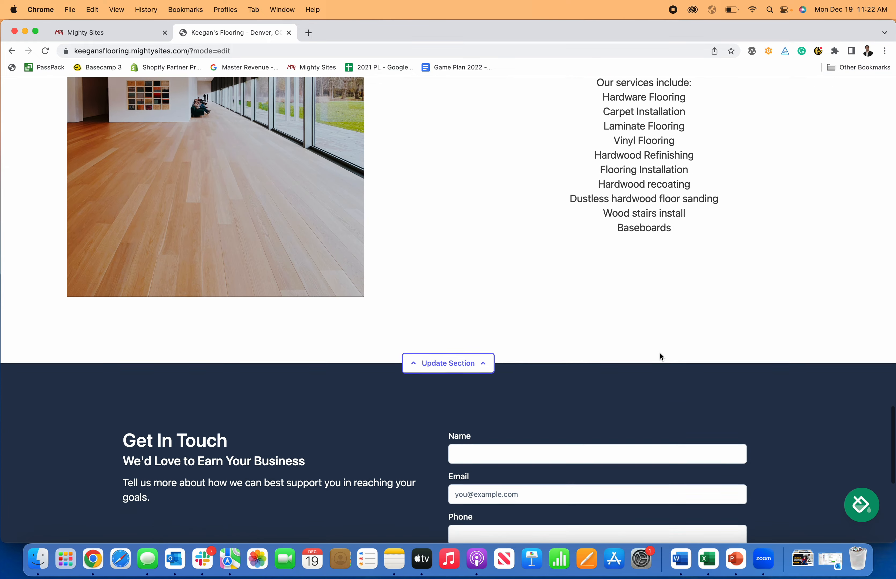
scroll(660, 353, up, 20)
scroll(661, 356, up, 5)
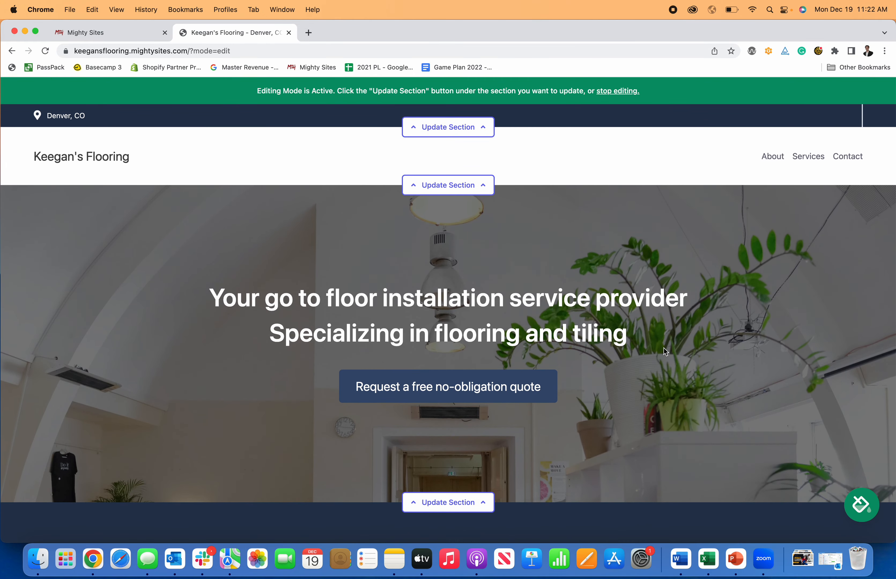
scroll(617, 349, down, 10)
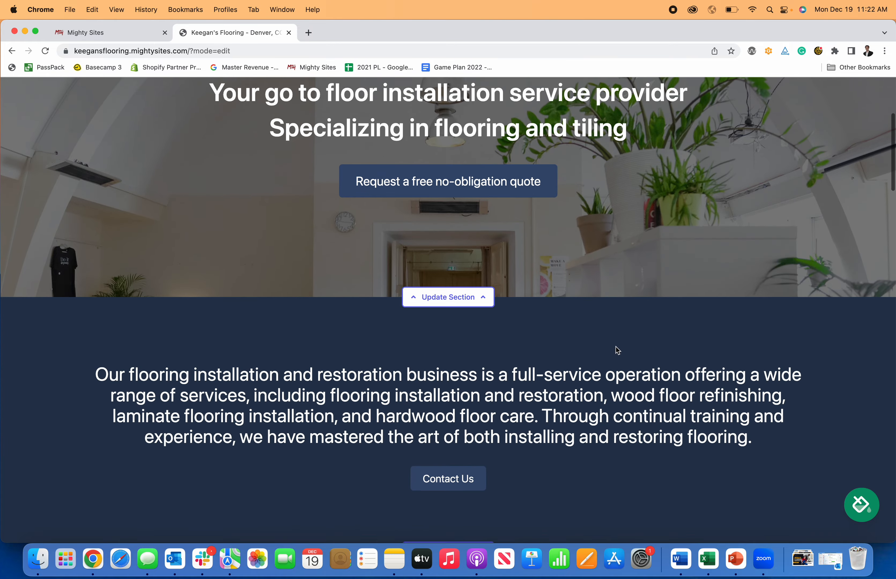
scroll(615, 349, down, 15)
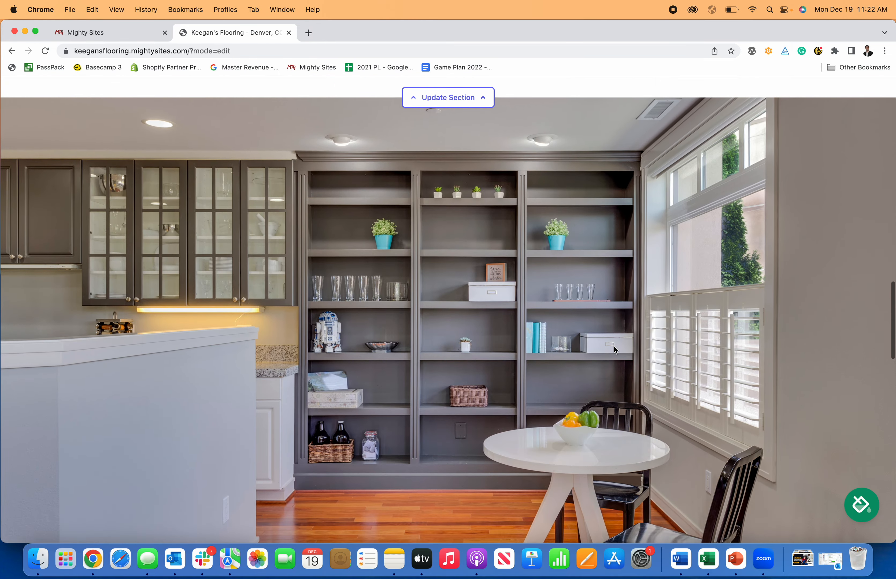
scroll(615, 344, down, 15)
scroll(616, 344, up, 15)
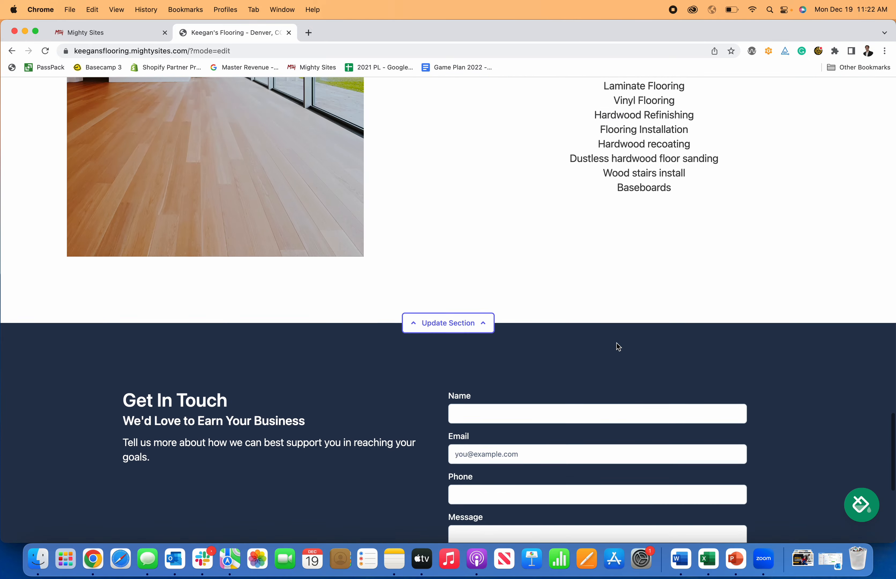
scroll(617, 342, up, 10)
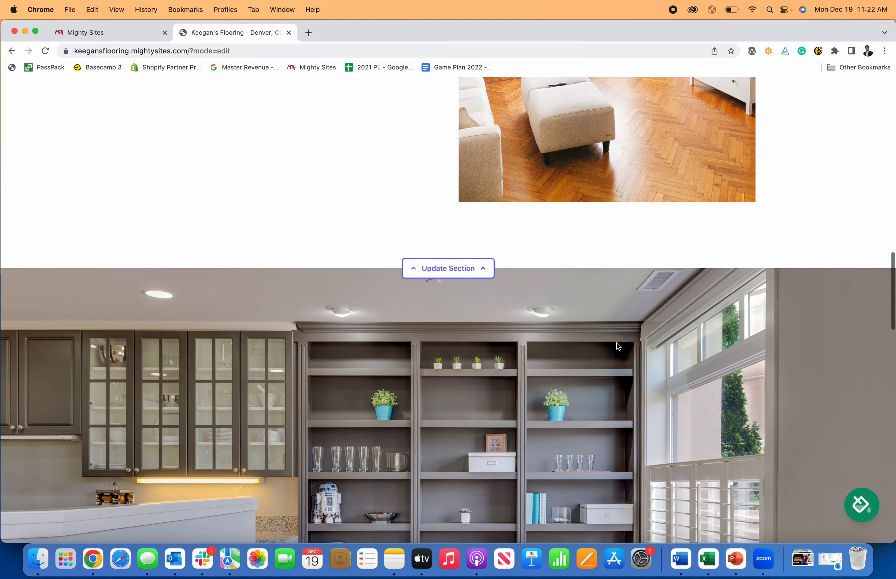
scroll(617, 342, up, 15)
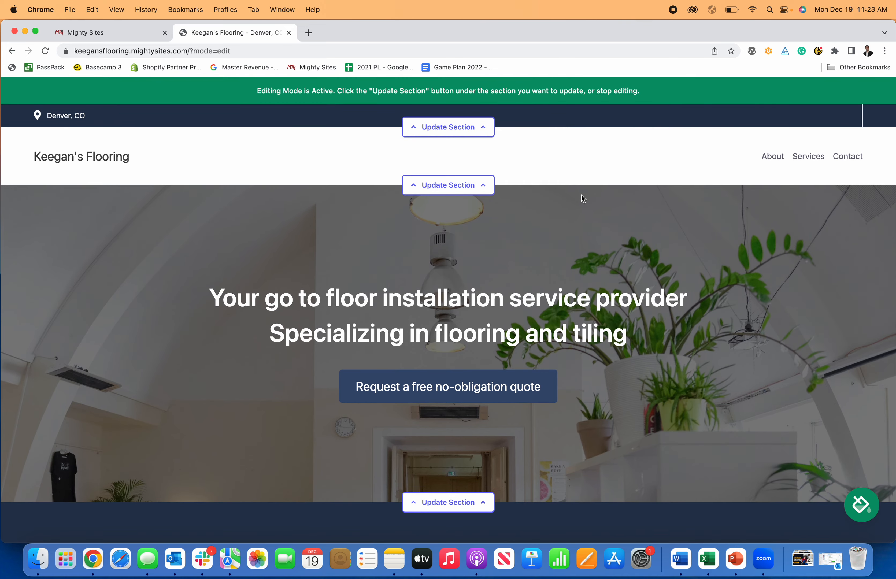
scroll(830, 484, down, 2)
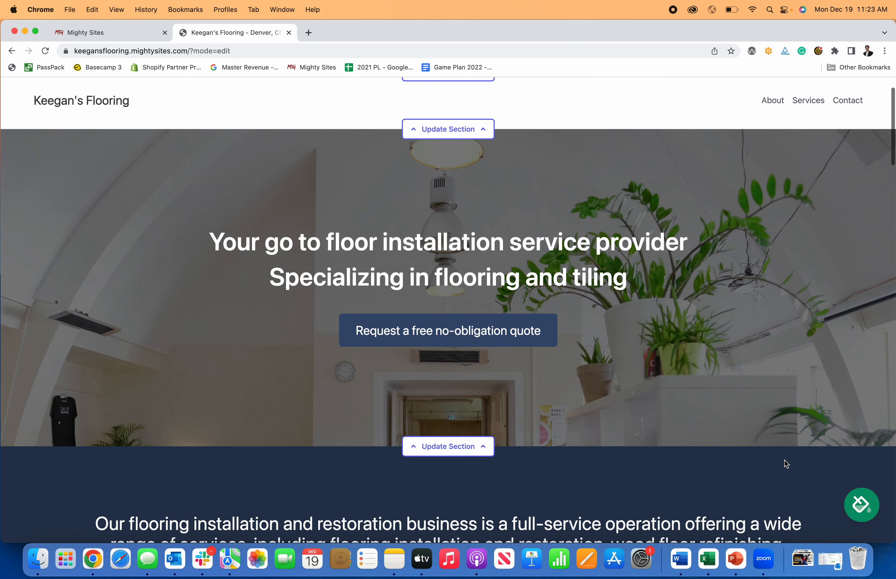
Step: Preview the crimson, teal, dark-green and maroon-orange colour themes on the site
click(861, 504)
scroll(596, 360, up, 3)
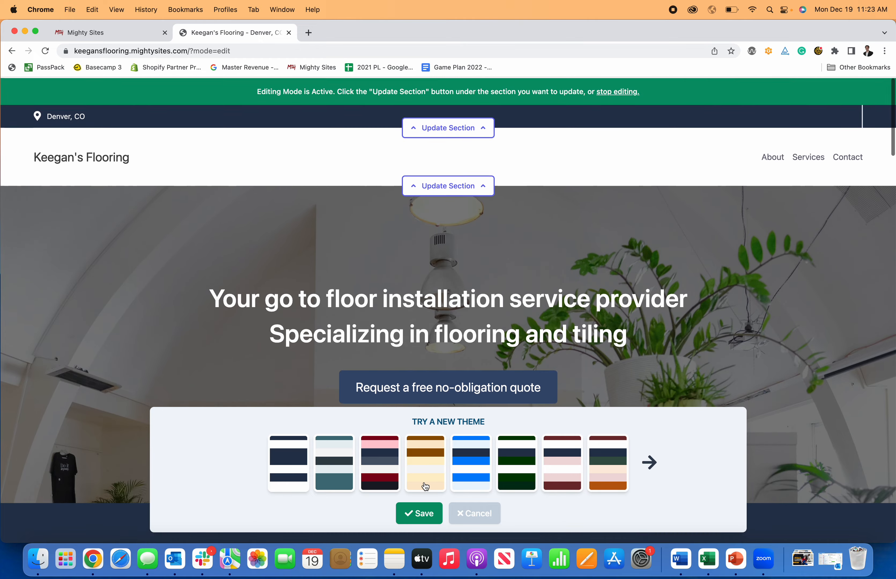
click(379, 462)
scroll(388, 392, down, 3)
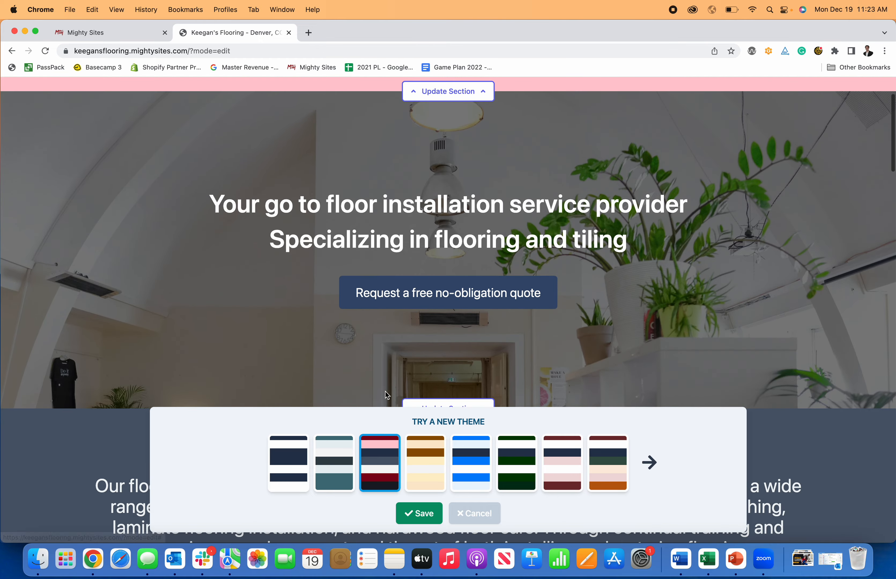
click(347, 466)
scroll(356, 361, up, 3)
scroll(360, 371, down, 10)
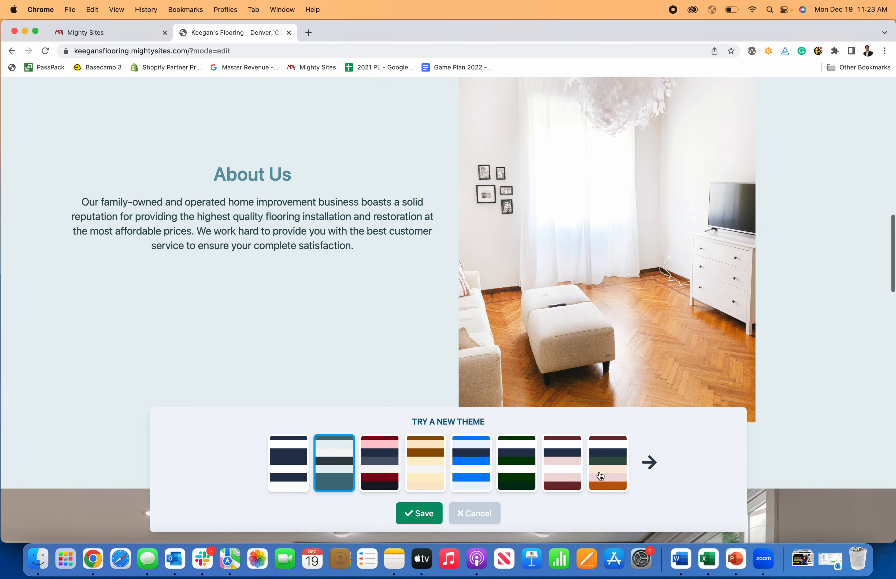
click(529, 471)
scroll(515, 366, down, 15)
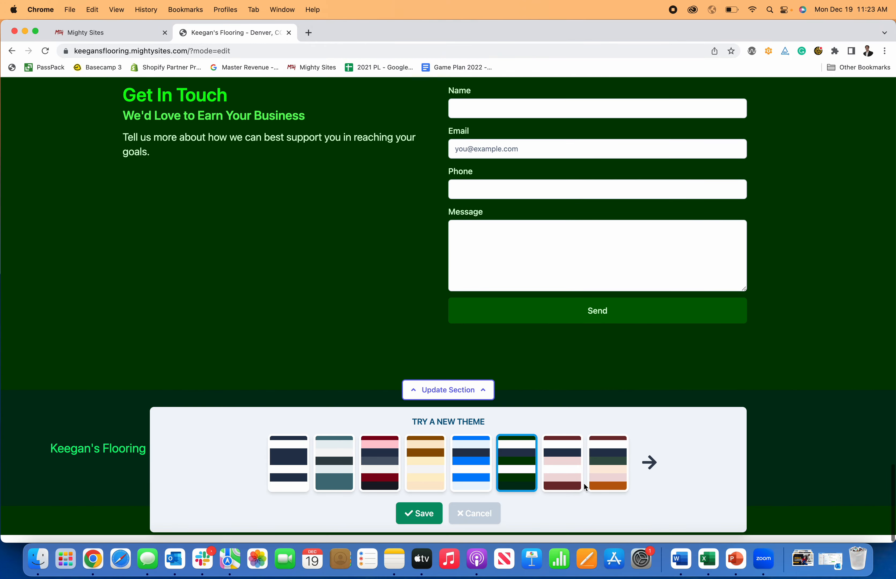
click(602, 475)
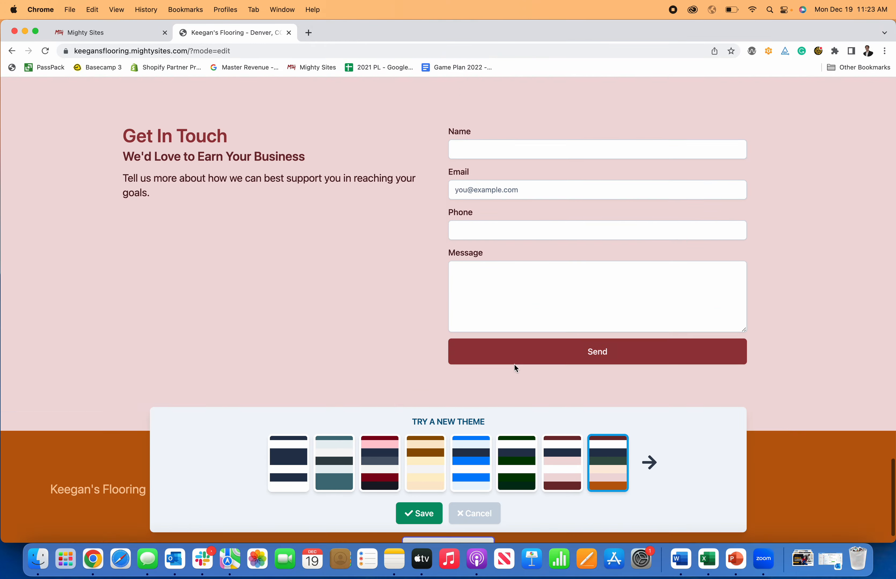
scroll(518, 379, up, 20)
Step: Preview further themes: white-navy, cream-peach, light blue-navy, pink-red and dark grey
click(649, 462)
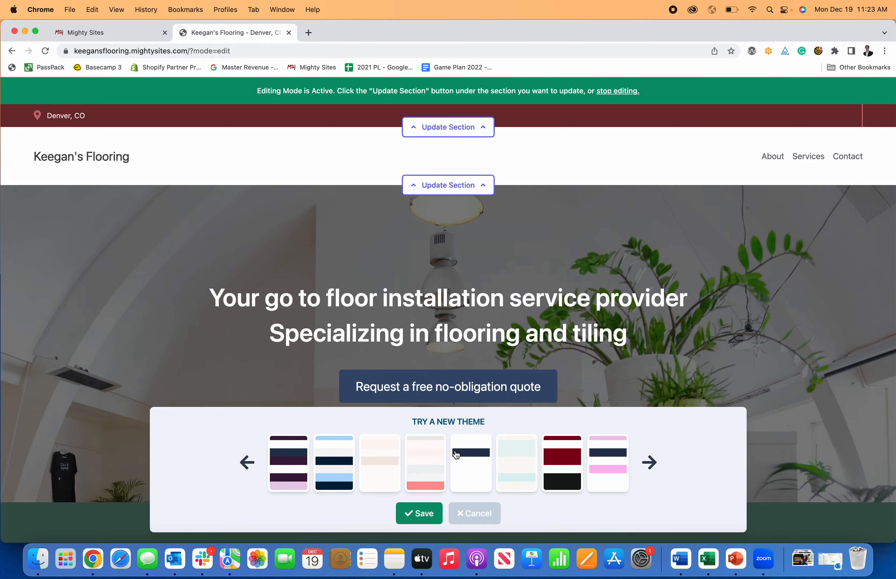
click(471, 462)
scroll(394, 370, down, 2)
scroll(393, 372, down, 10)
click(378, 452)
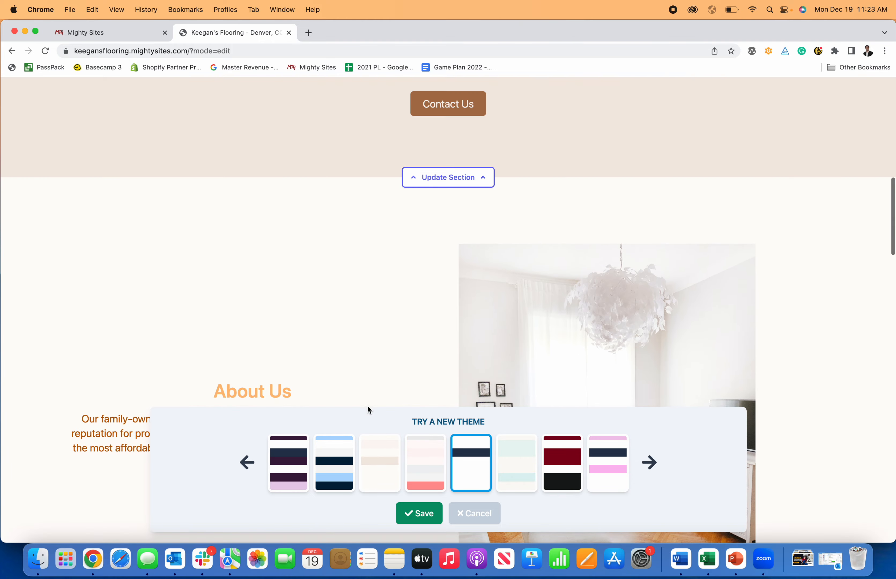
scroll(367, 395, down, 15)
click(332, 458)
scroll(335, 361, down, 15)
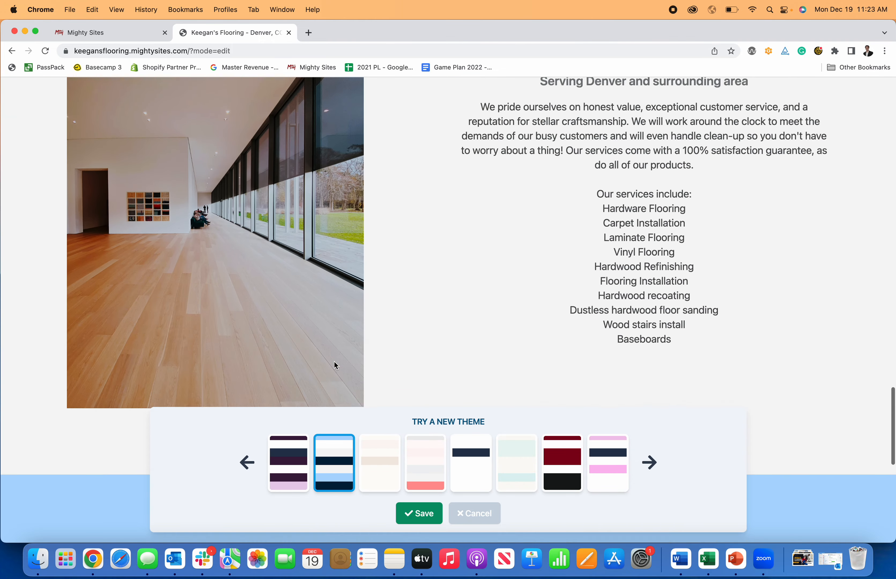
scroll(524, 338, up, 20)
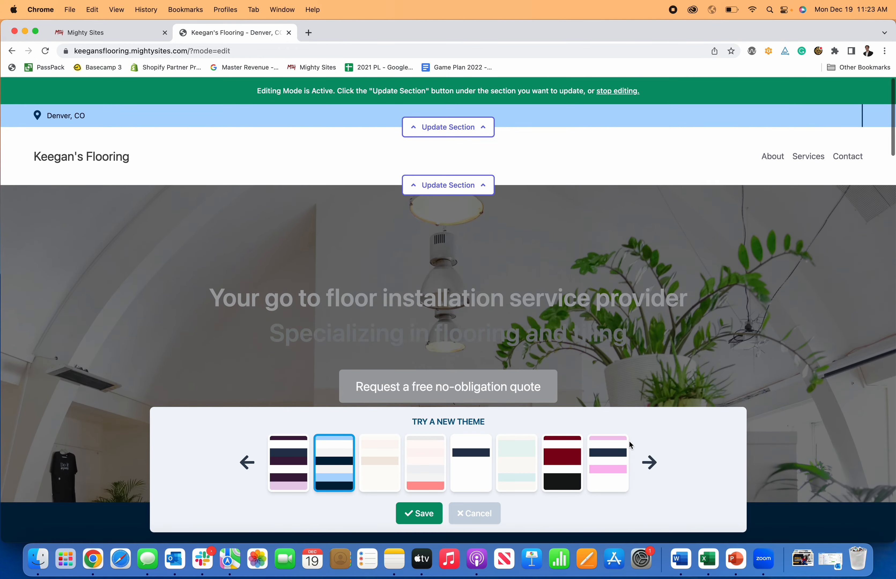
click(649, 462)
click(562, 462)
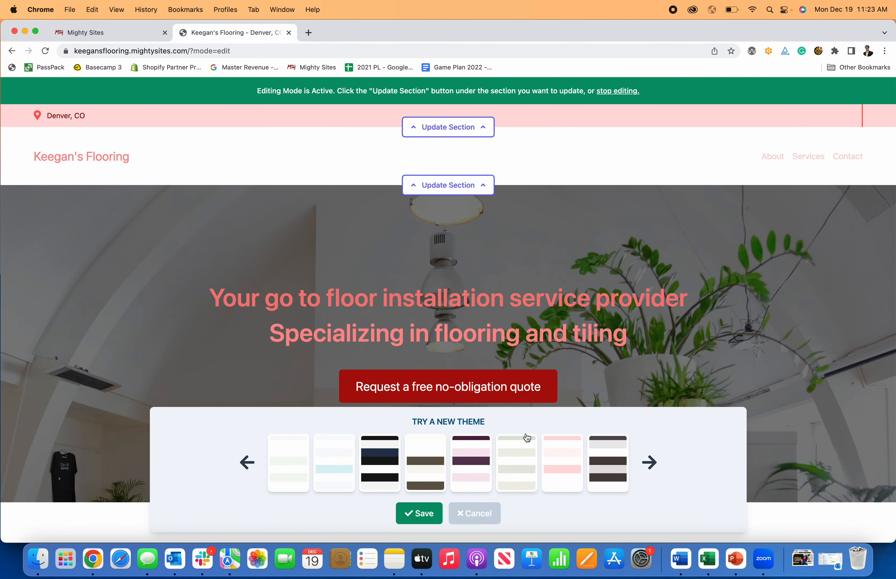
scroll(527, 436, down, 12)
click(600, 475)
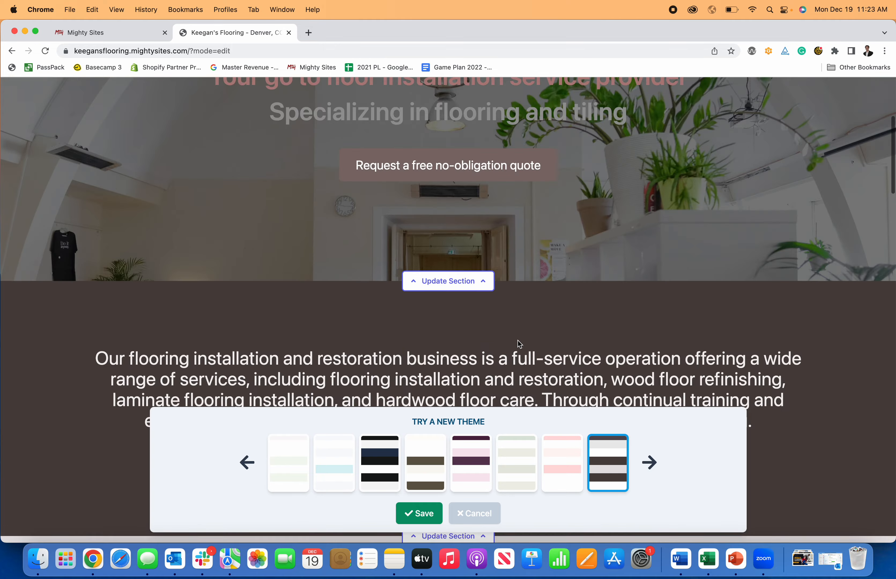
scroll(517, 343, down, 15)
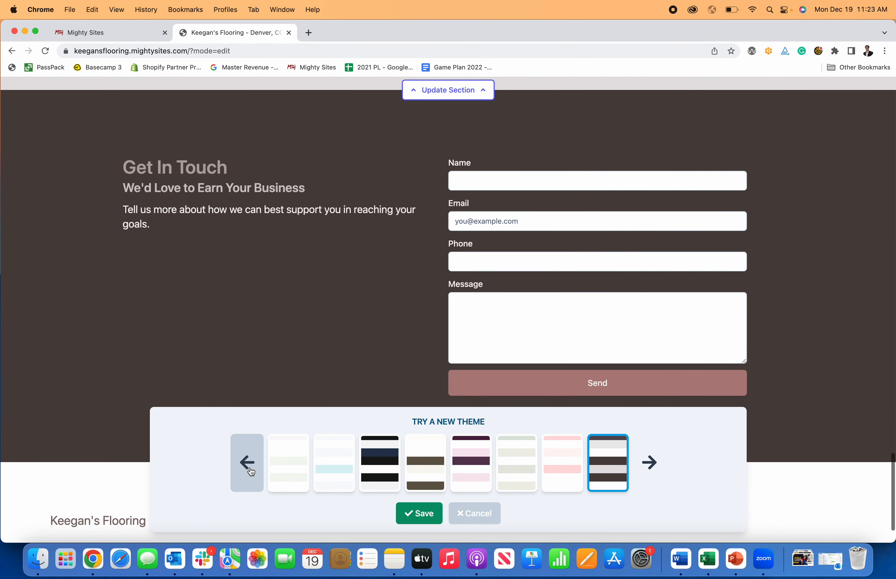
Step: Return to the first theme set, compare navy with teal, and save the teal theme
click(249, 472)
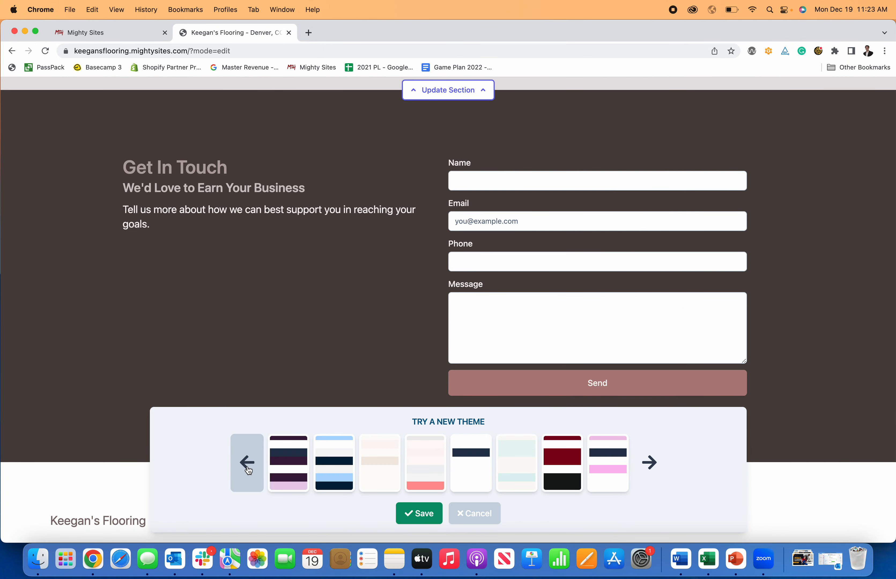
click(247, 471)
click(300, 468)
click(338, 466)
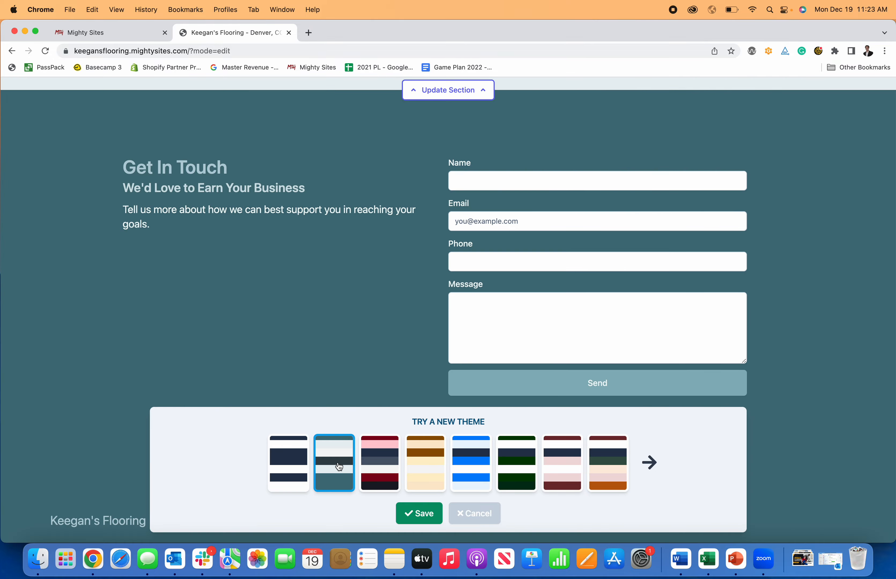
click(434, 519)
scroll(441, 512, up, 20)
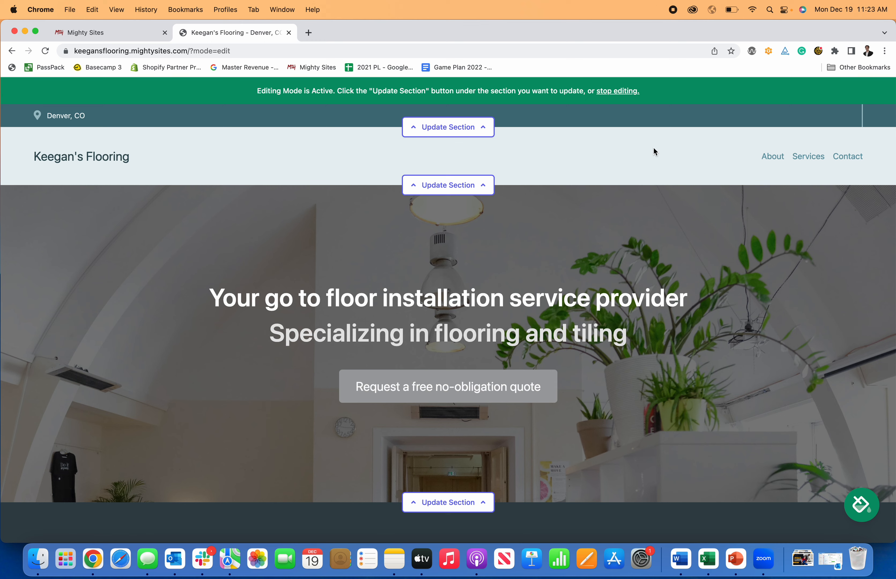
Step: Save the organization email, shown on the site, and the business phone number in the location details
click(463, 128)
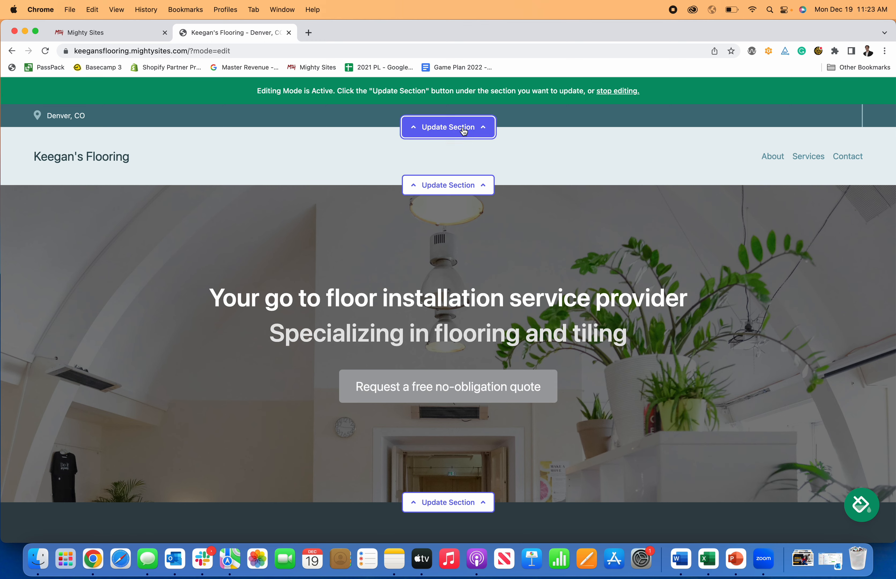
click(462, 210)
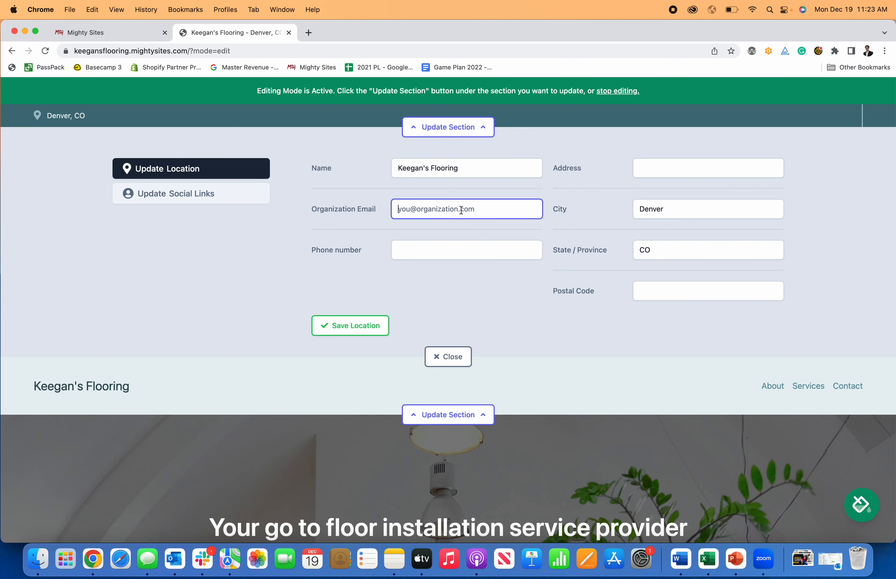
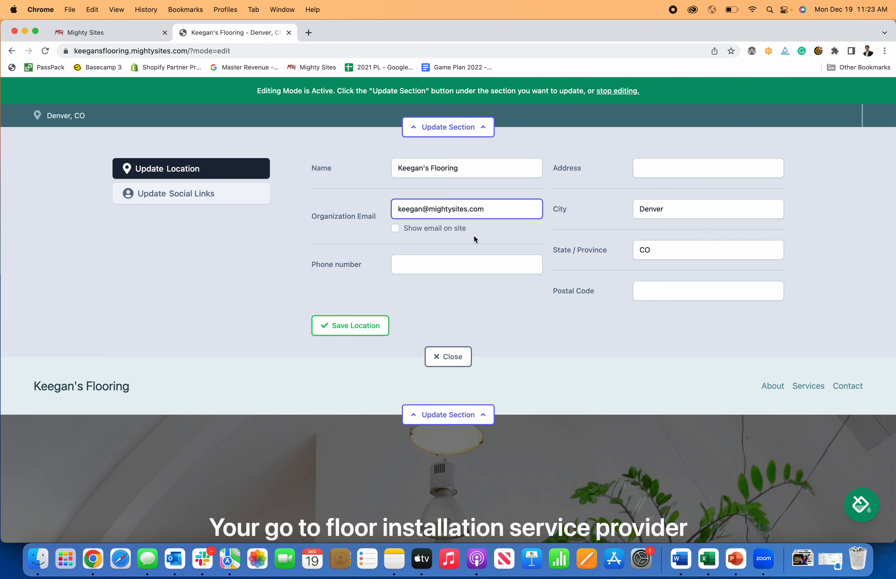
click(376, 227)
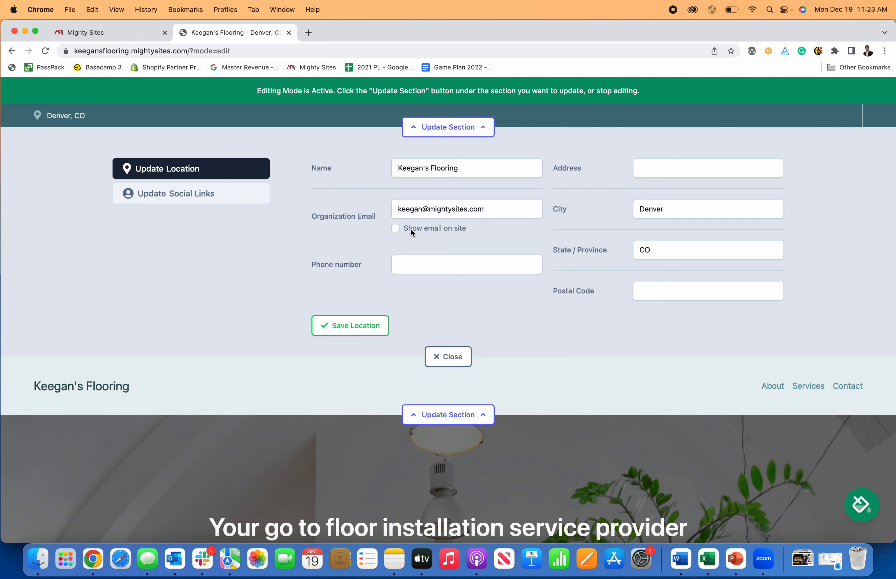
click(396, 228)
click(486, 266)
text(777-777-7777)
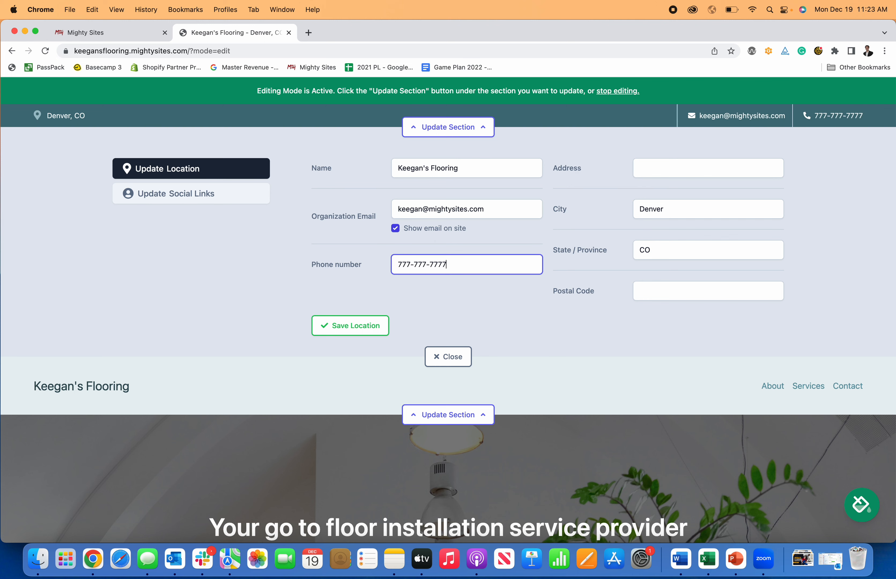
key(Tab)
key(Return)
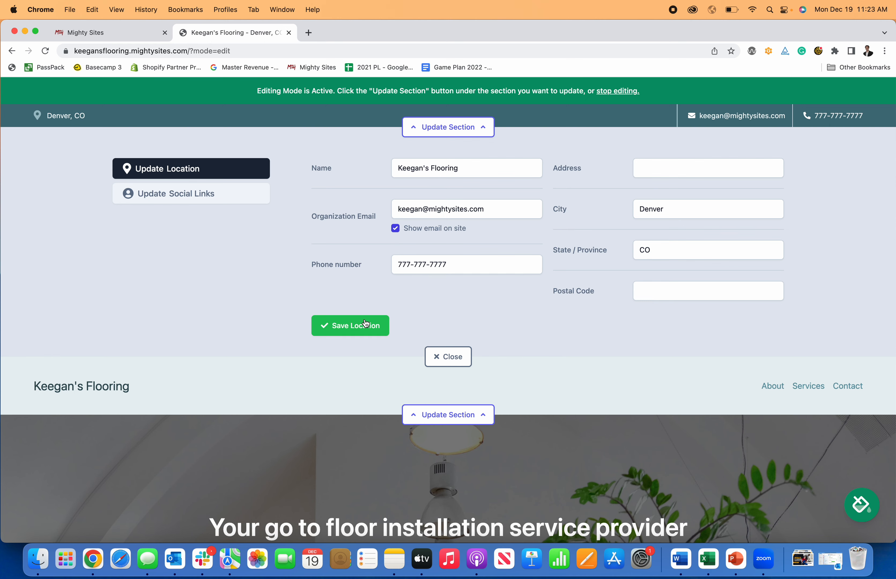
Step: Save facebook.com/mightysites as the Facebook social link and close the top-bar editor
click(175, 194)
click(610, 211)
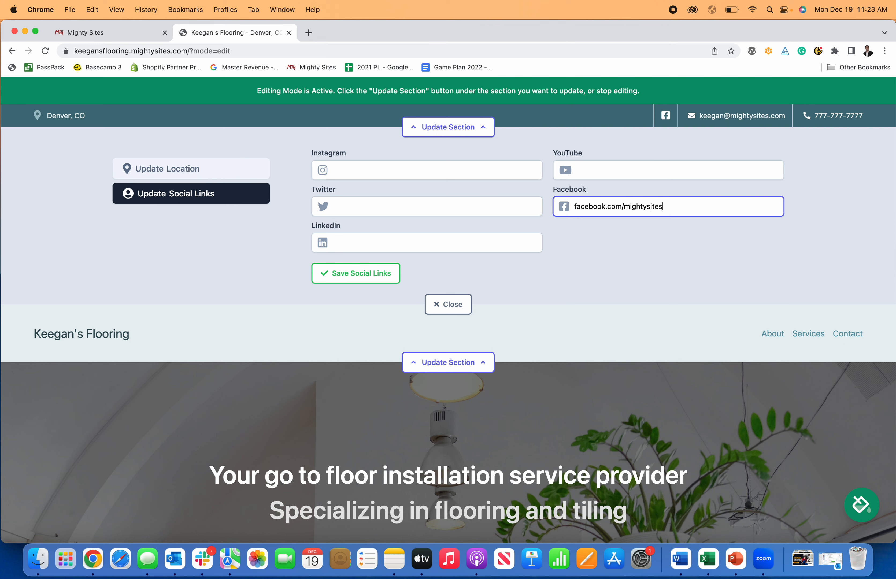
click(376, 276)
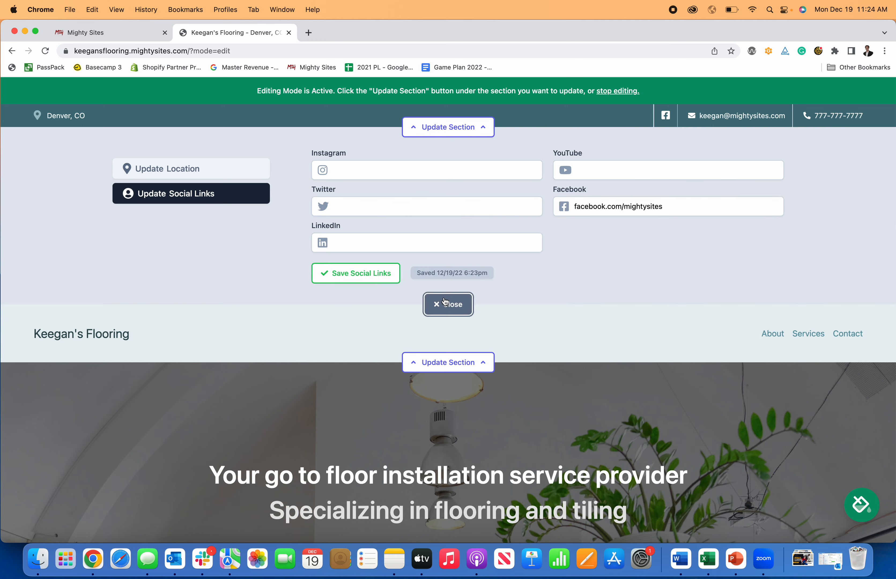
click(435, 305)
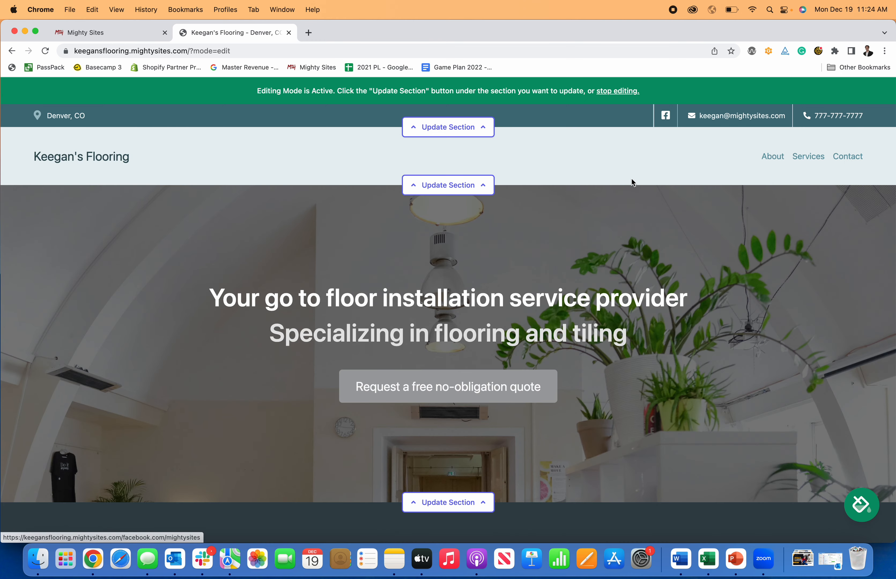
Step: Open the header's navigation menu editor and start a new menu item
click(450, 186)
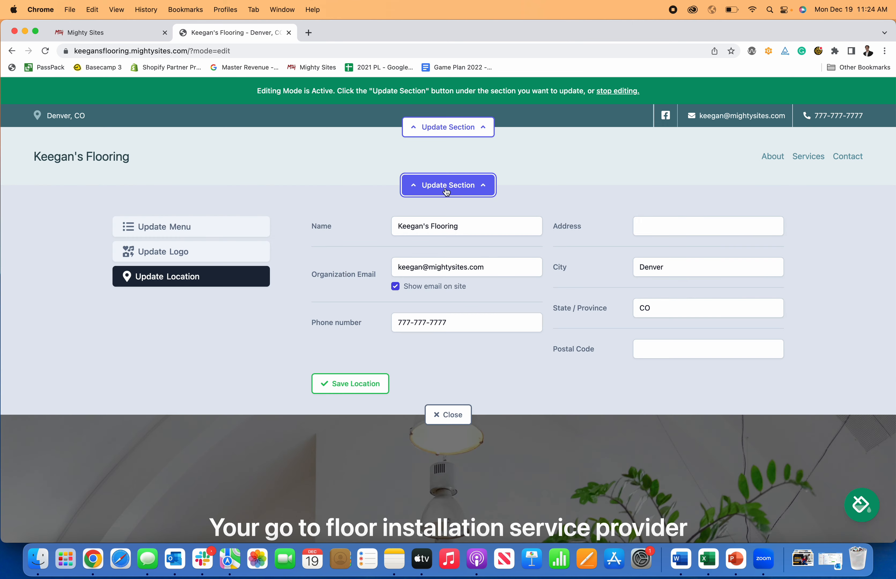
click(237, 232)
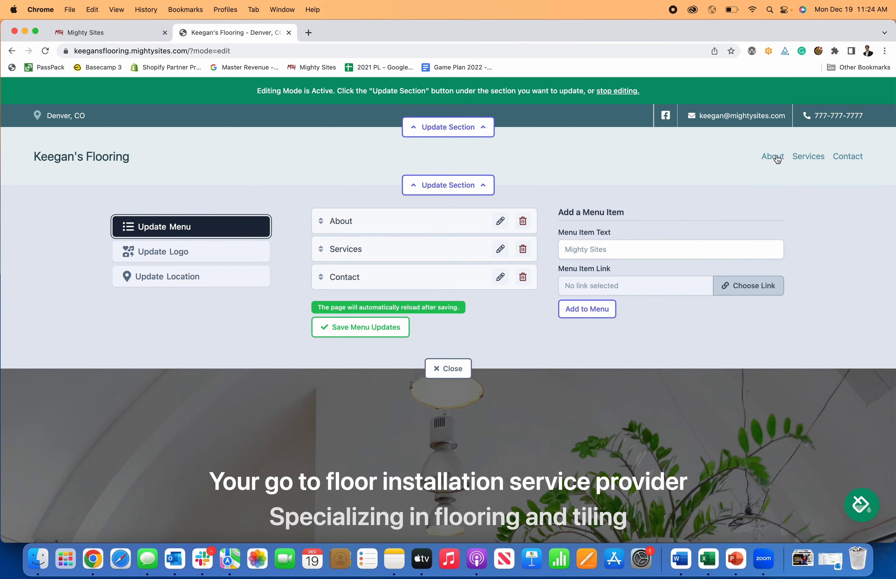
click(643, 247)
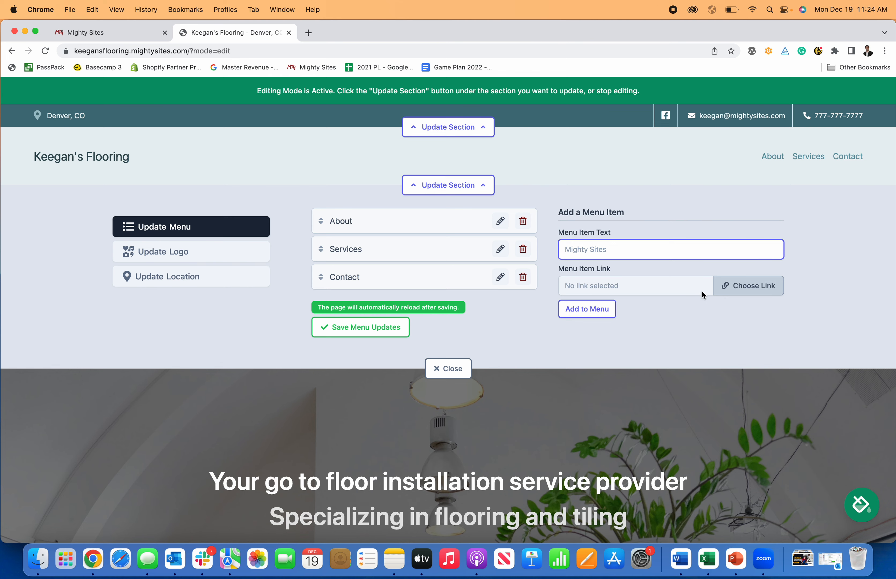
Step: Set the new menu item's link to the Click to Call action
click(741, 289)
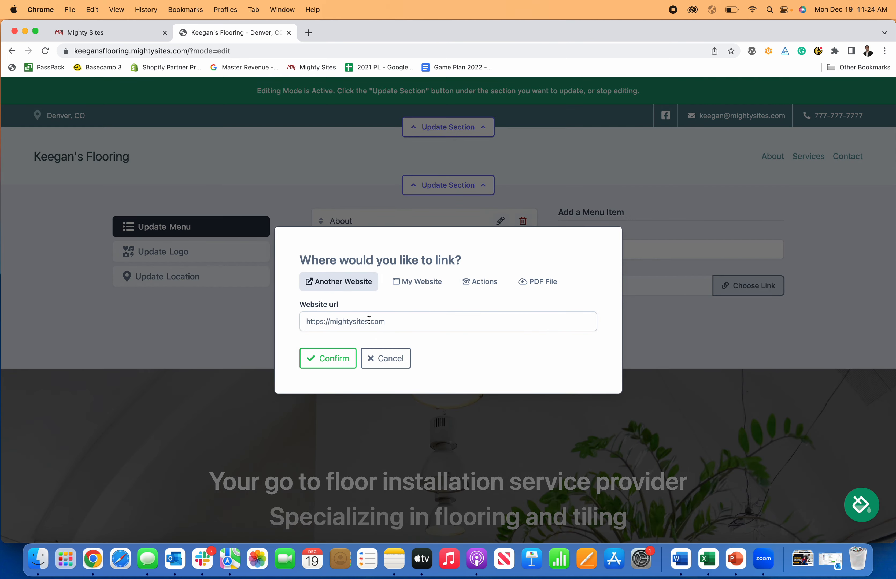
click(409, 289)
click(405, 318)
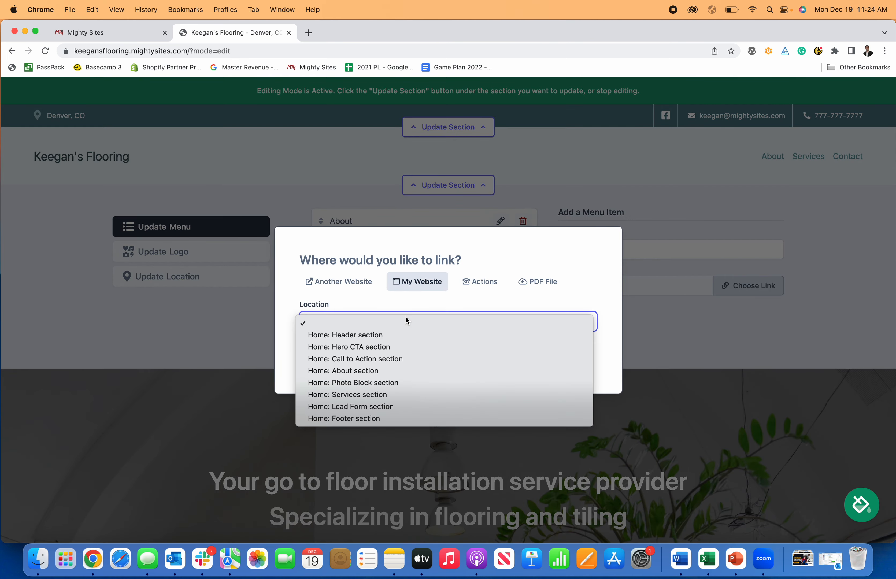
click(481, 289)
click(481, 289)
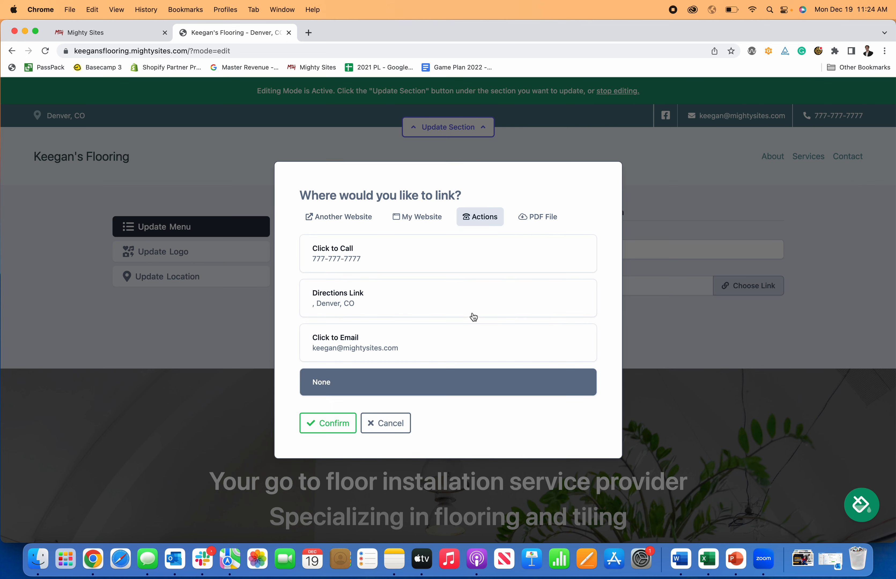
click(405, 264)
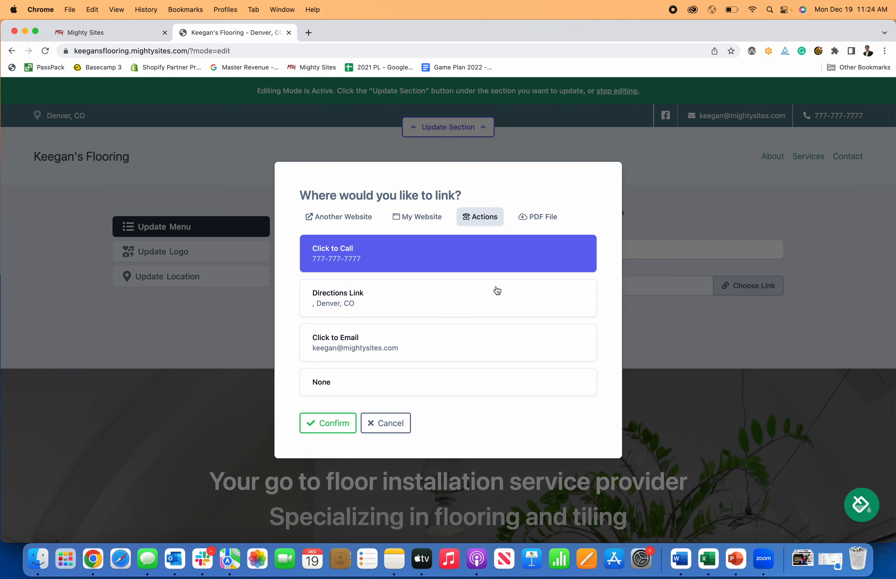
click(538, 219)
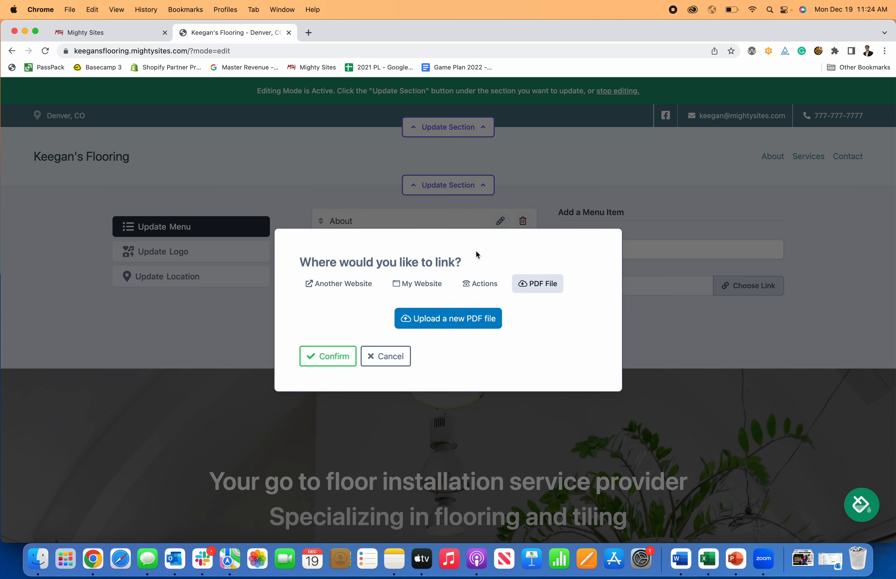
click(389, 356)
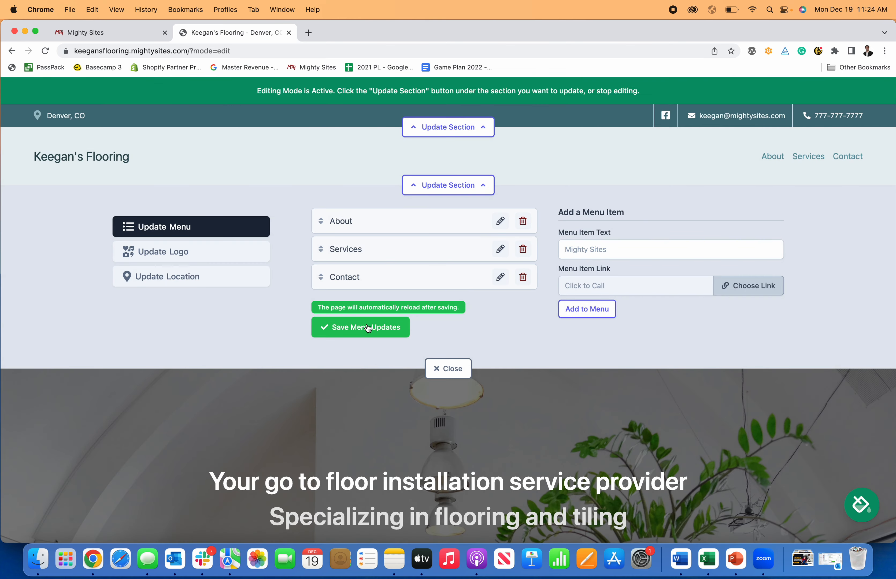
scroll(224, 246, down, 2)
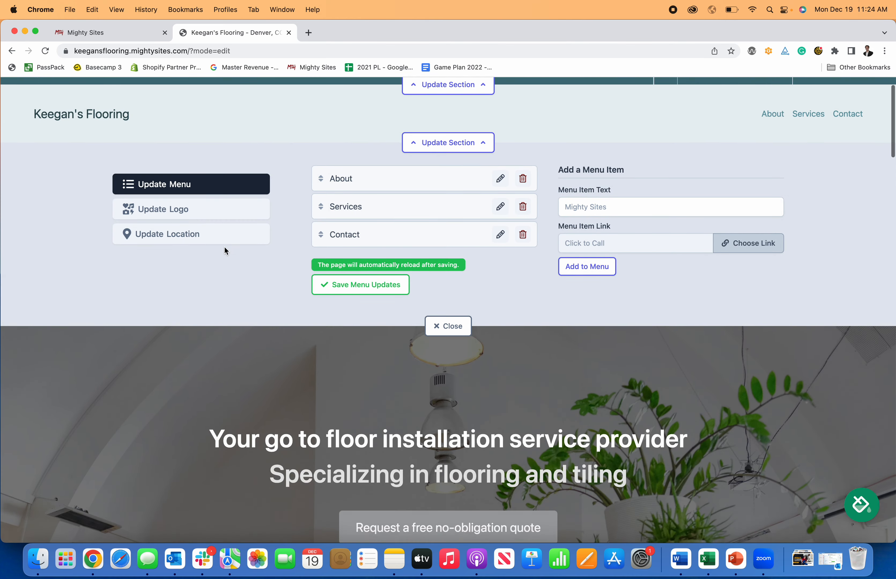
Step: Upload Mighty Sites Logo YouTube.png and save it as the header logo
click(214, 205)
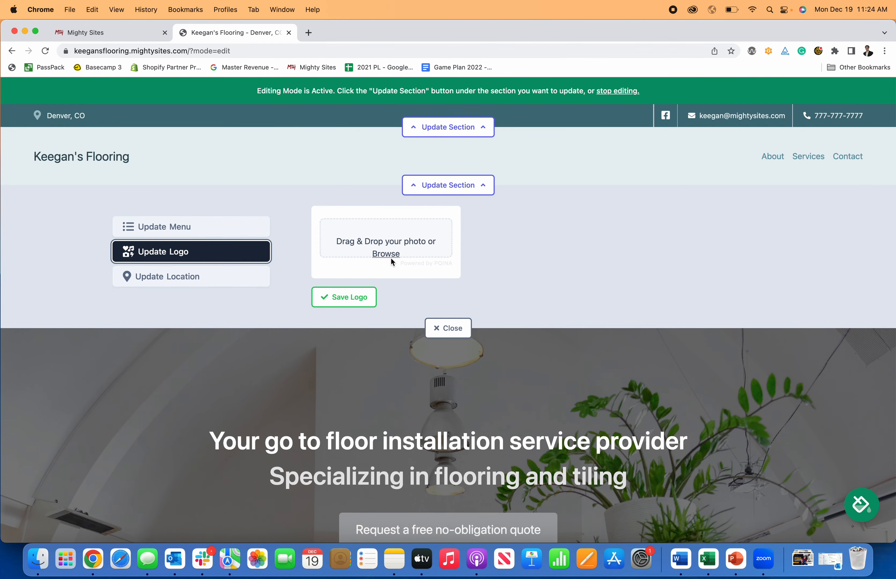
click(392, 256)
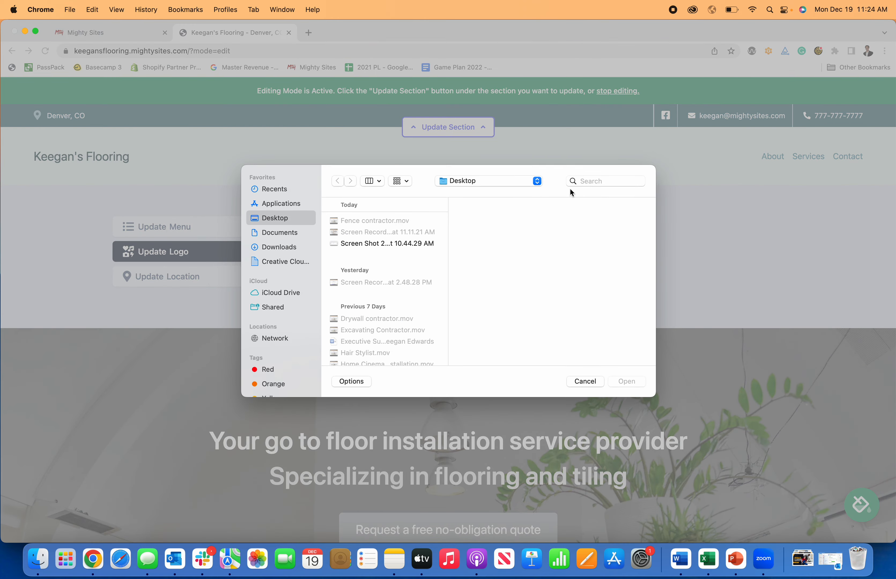
click(589, 181)
text(logo)
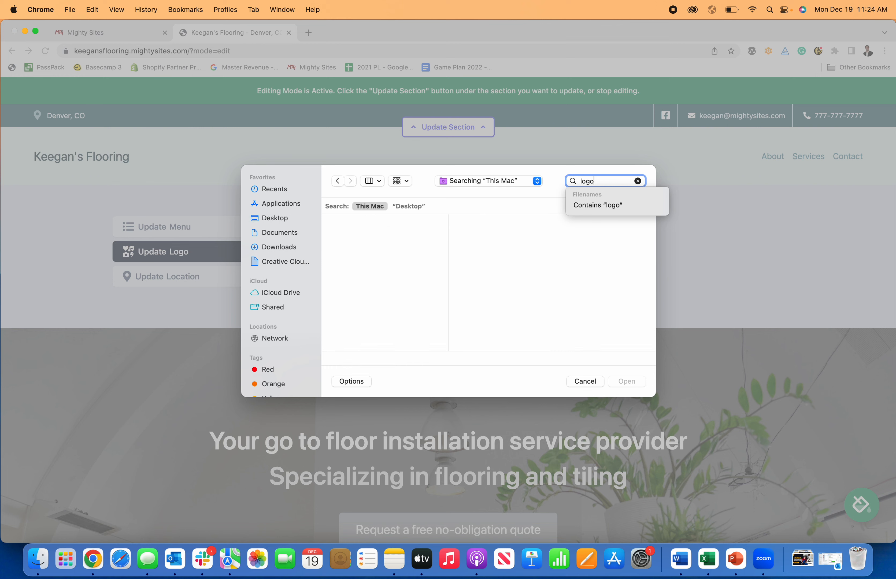
scroll(346, 281, down, 10)
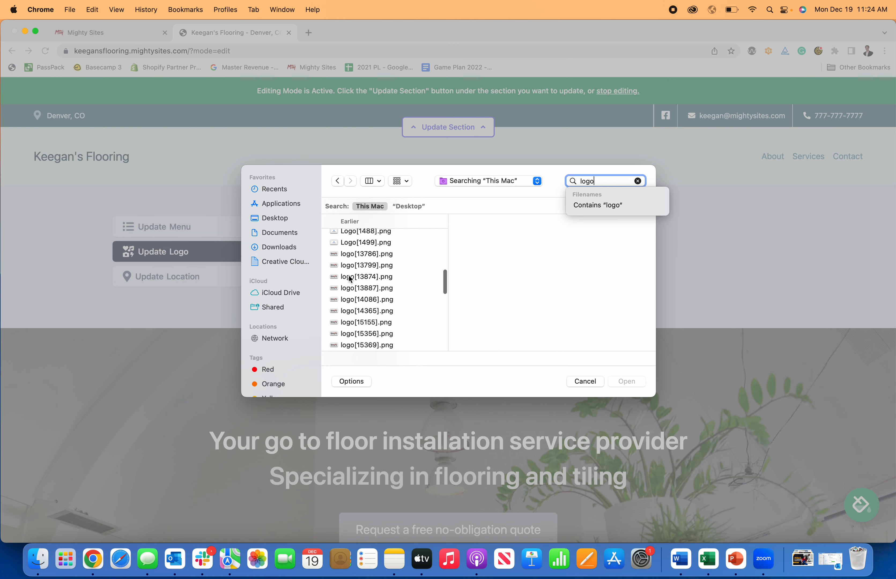
scroll(435, 285, down, 5)
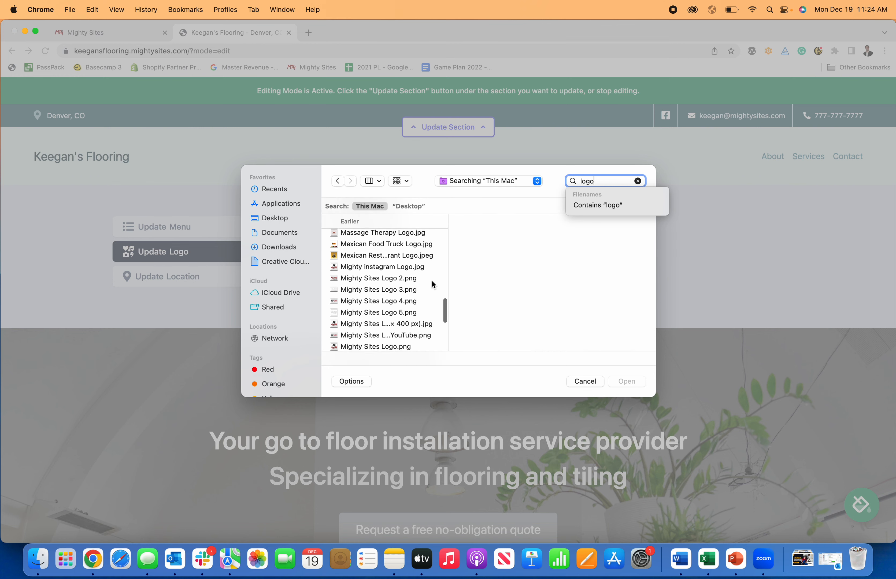
click(422, 293)
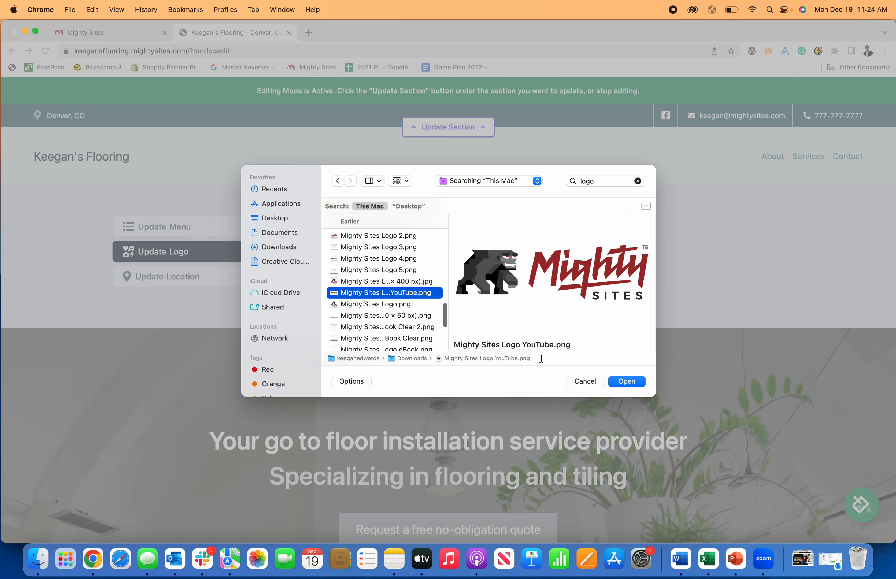
click(621, 380)
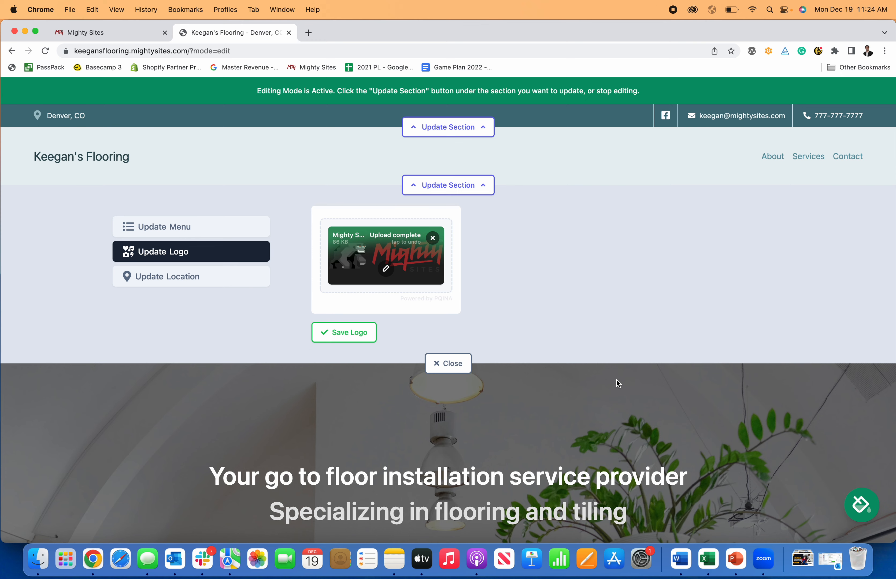
click(346, 333)
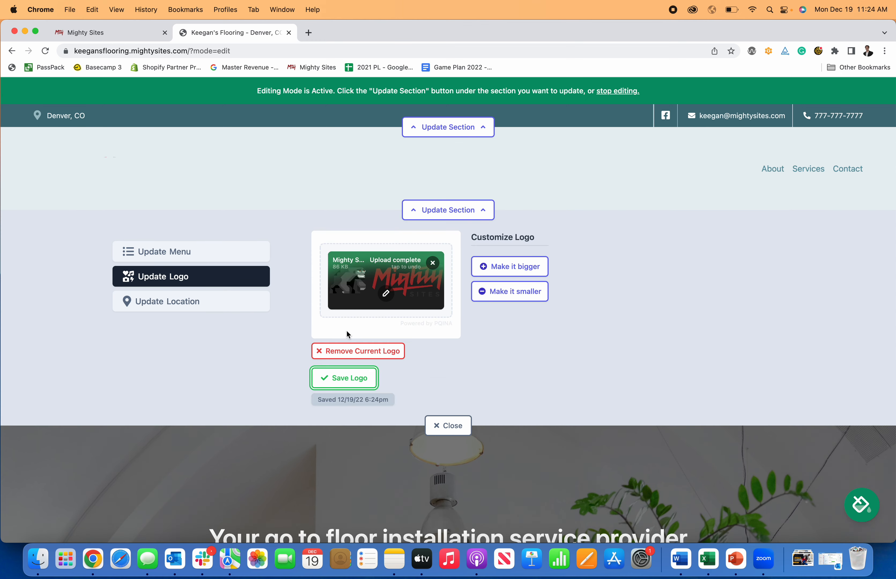
Step: Make the header logo bigger, then slightly smaller, and open it in the image editor
click(507, 268)
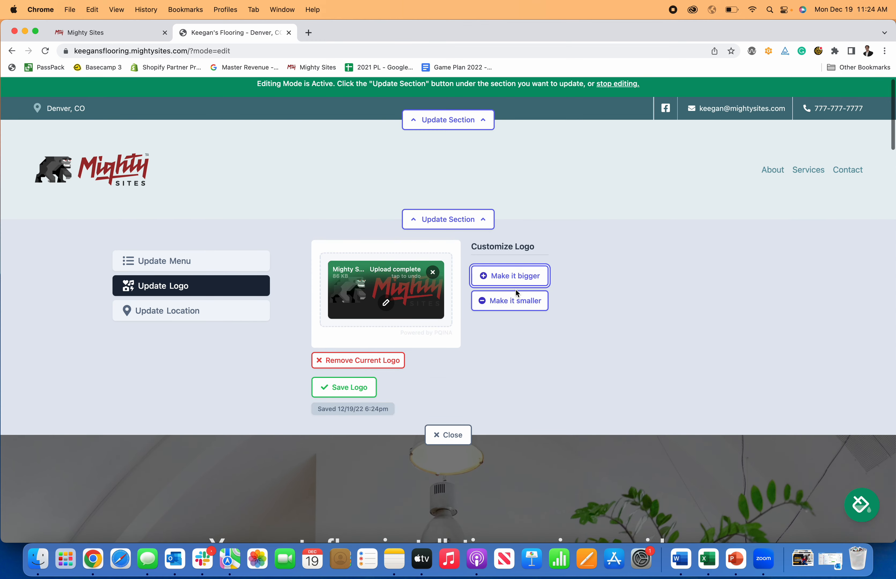
click(514, 297)
click(516, 297)
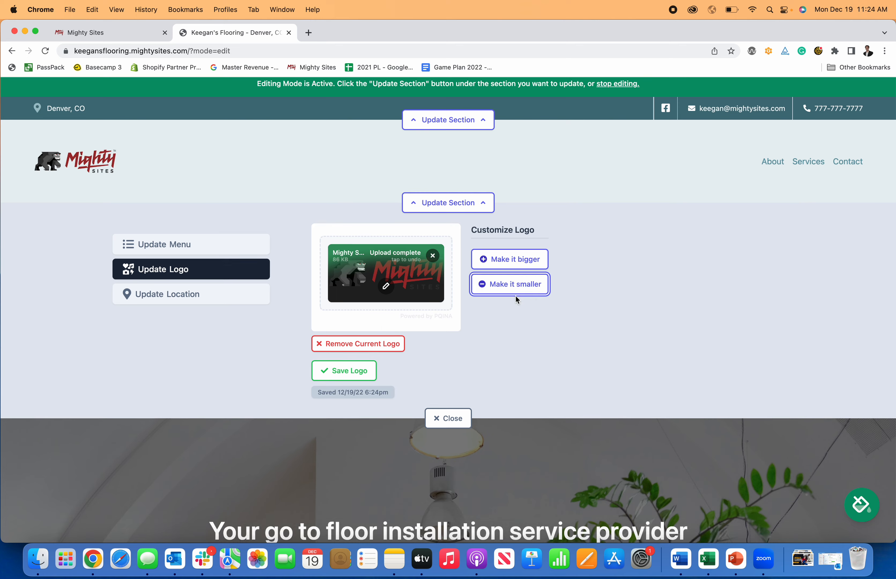
click(387, 287)
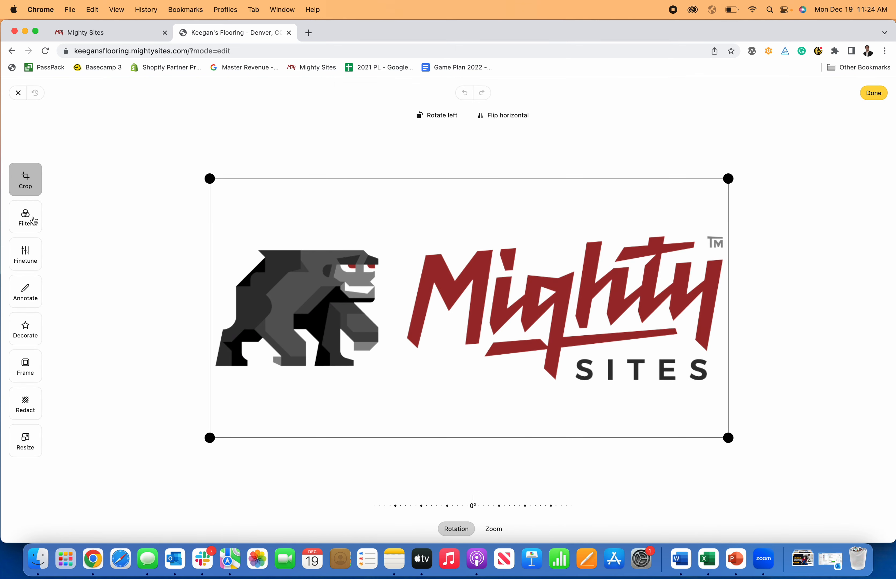
Step: Look through the image editor's filter, fine-tune, annotate, decorate and frame options
click(38, 220)
click(33, 256)
click(35, 295)
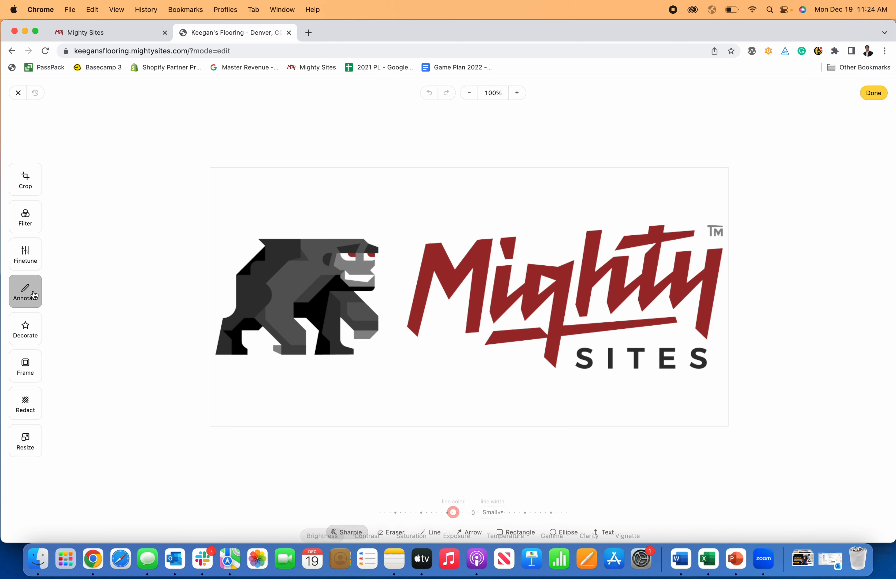
click(29, 334)
click(33, 374)
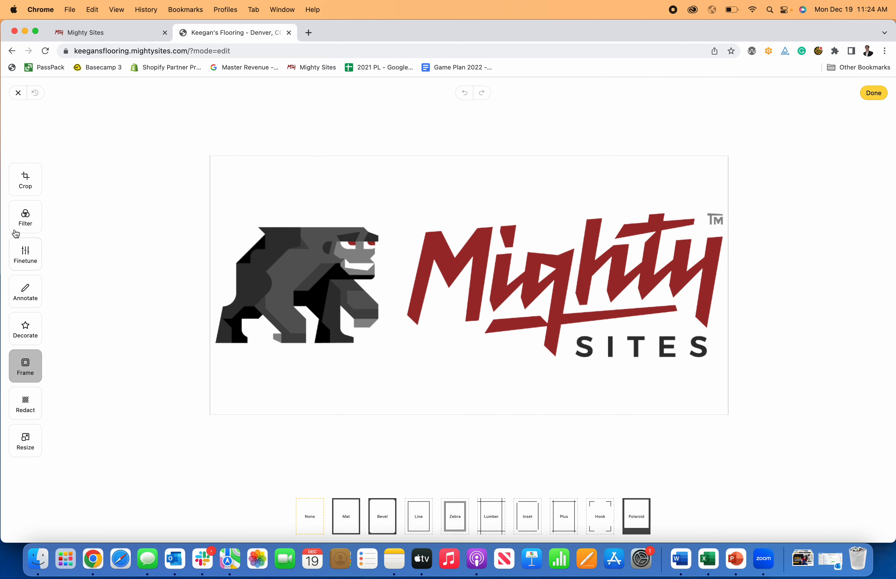
Step: Crop the empty space above and below the logo and save it to the header
click(28, 191)
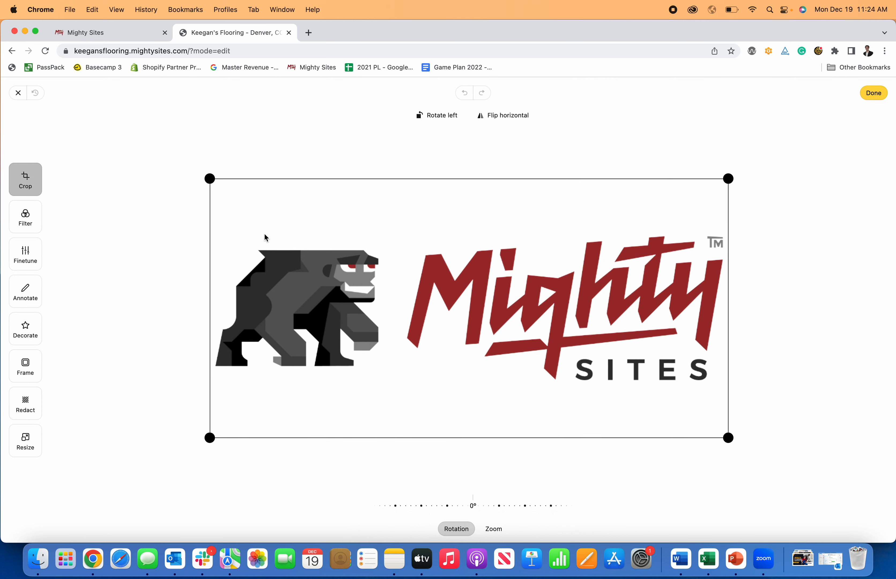
drag(203, 176, 204, 226)
drag(722, 437, 720, 386)
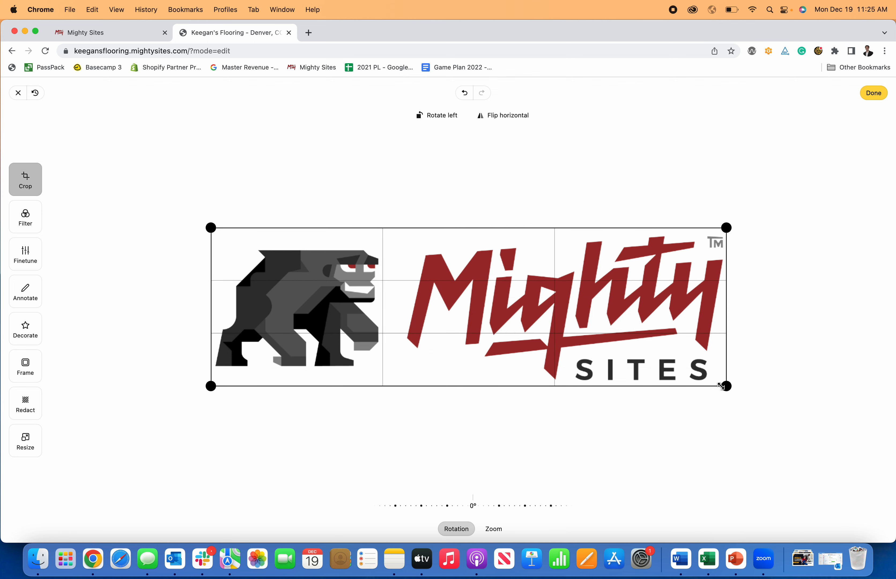
click(877, 94)
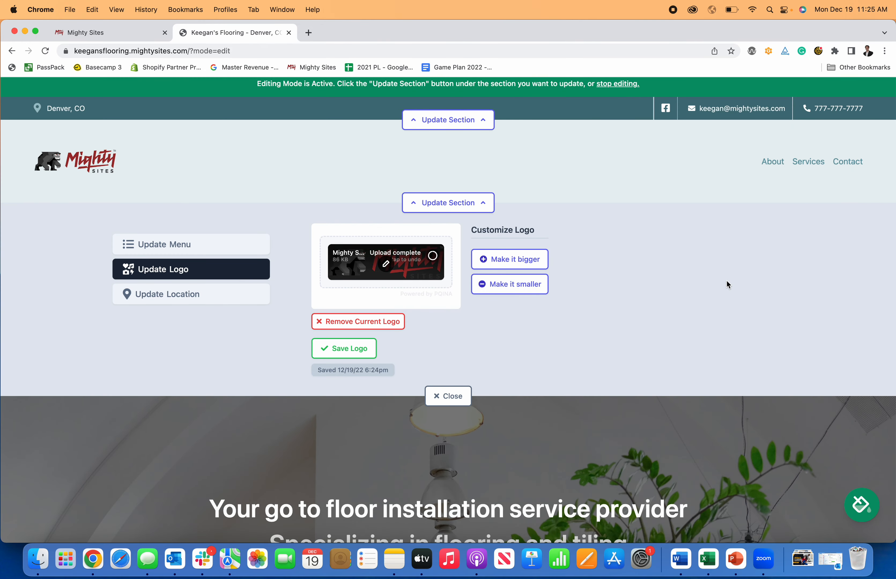
click(364, 350)
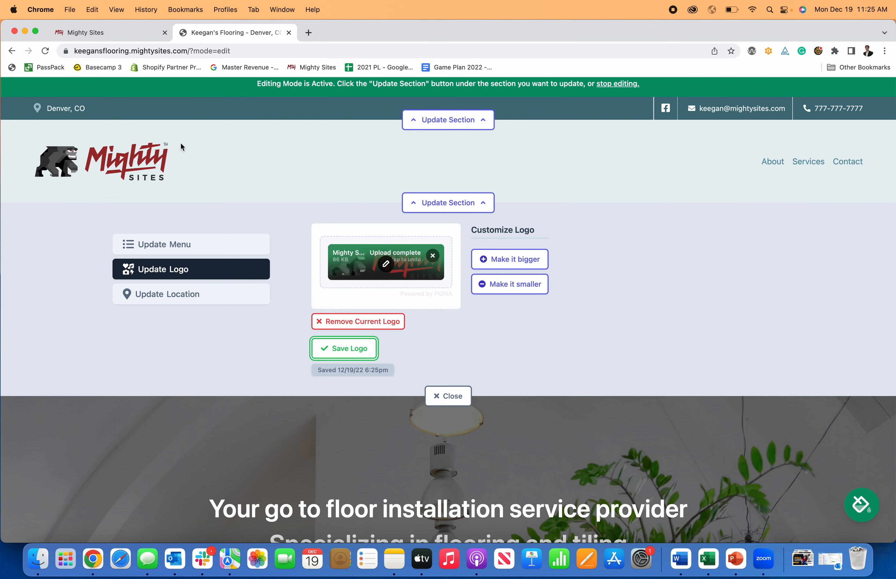
Step: Change the hero title to 'Local Flooring Contractor'
click(460, 399)
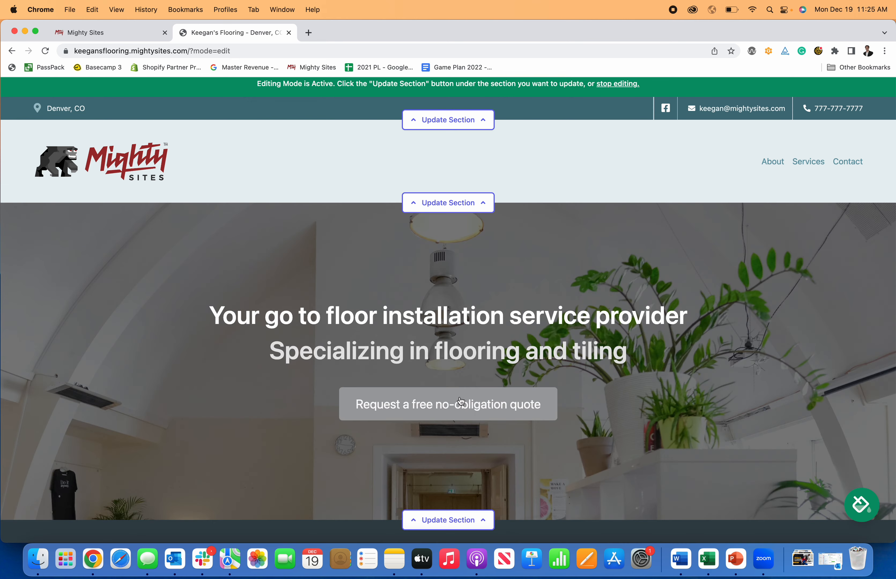
scroll(455, 310, down, 5)
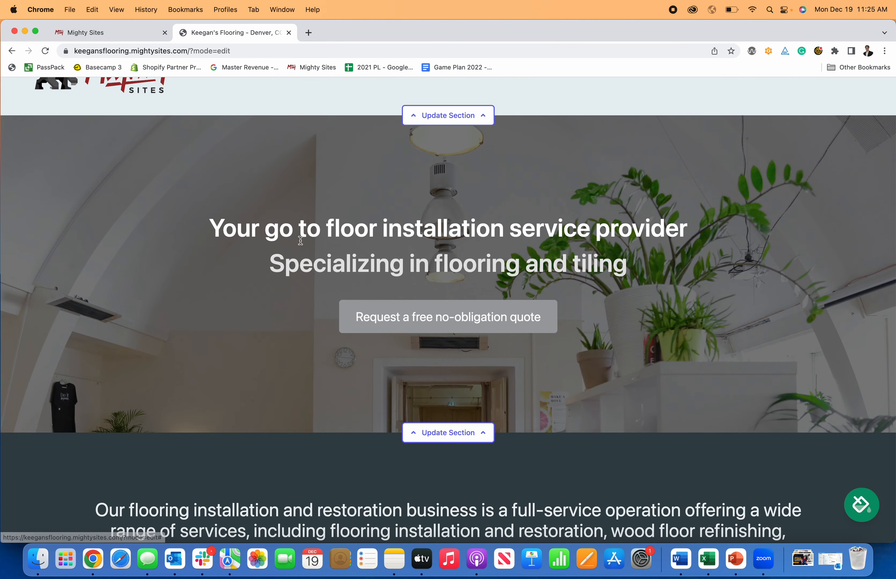
click(474, 443)
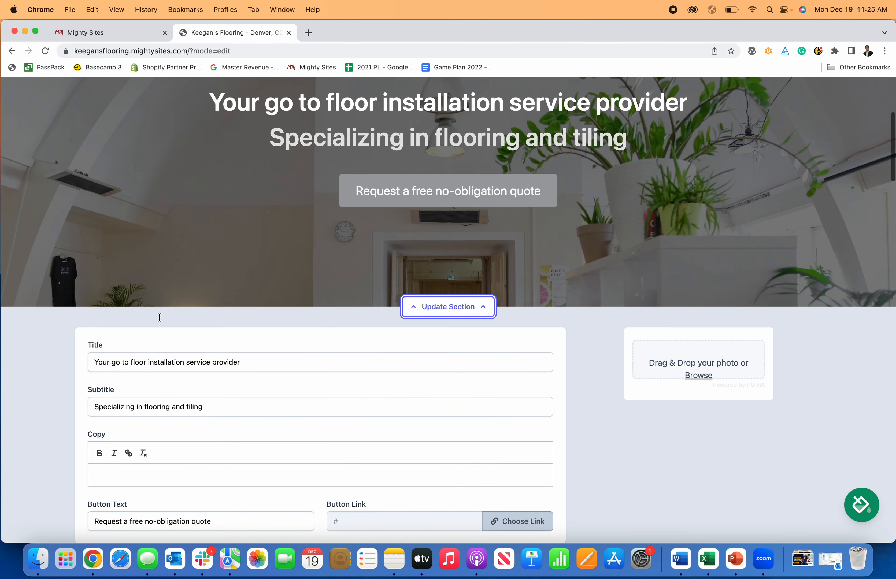
drag(256, 376, 69, 374)
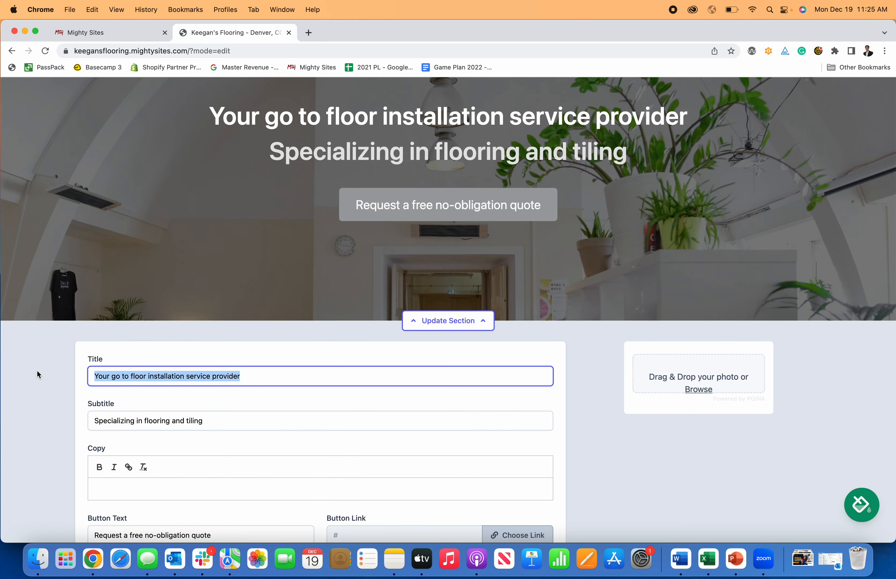
text(Floor)
key(BackSpace)
key(BackSpace)
key(BackSpace)
key(BackSpace)
key(BackSpace)
text(Local Flooring)
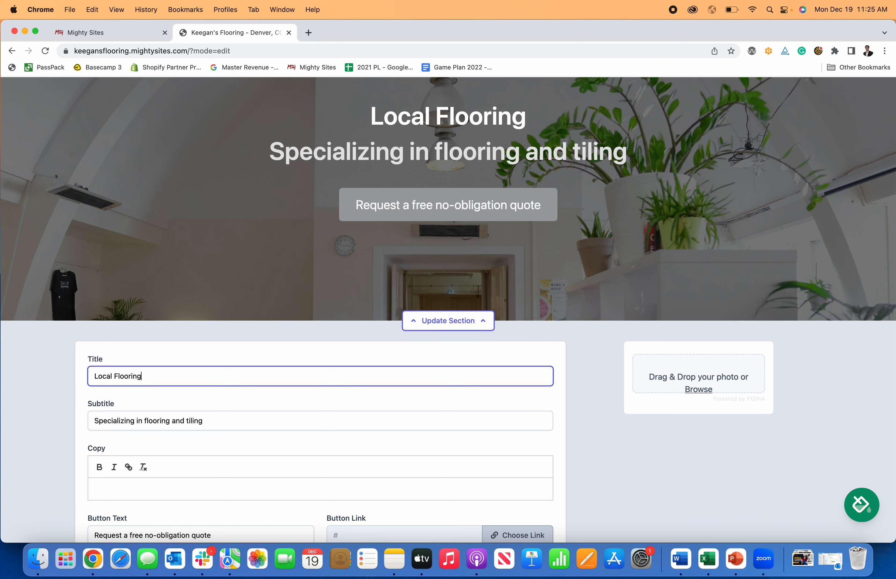
text( Contractor)
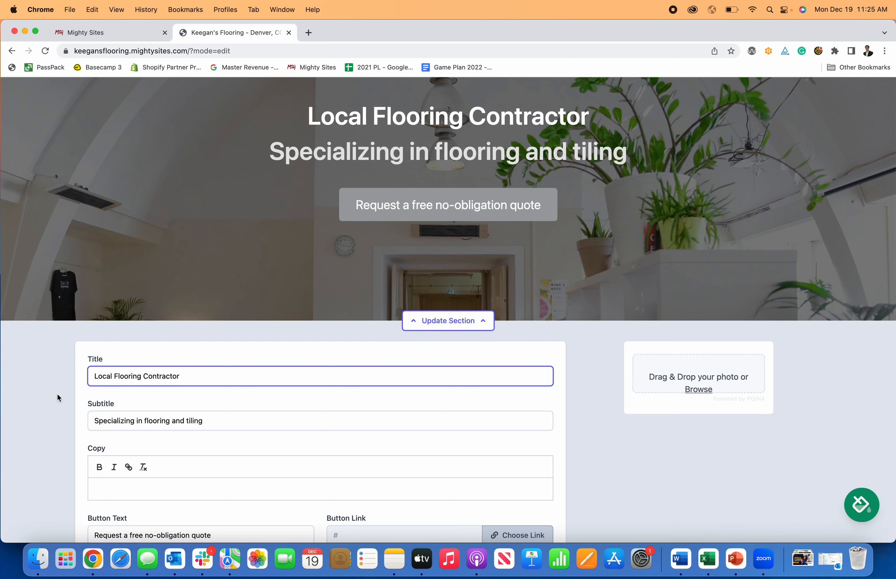
Step: Shorten the hero button text to 'Request Free Quote'
scroll(57, 392, down, 3)
click(213, 457)
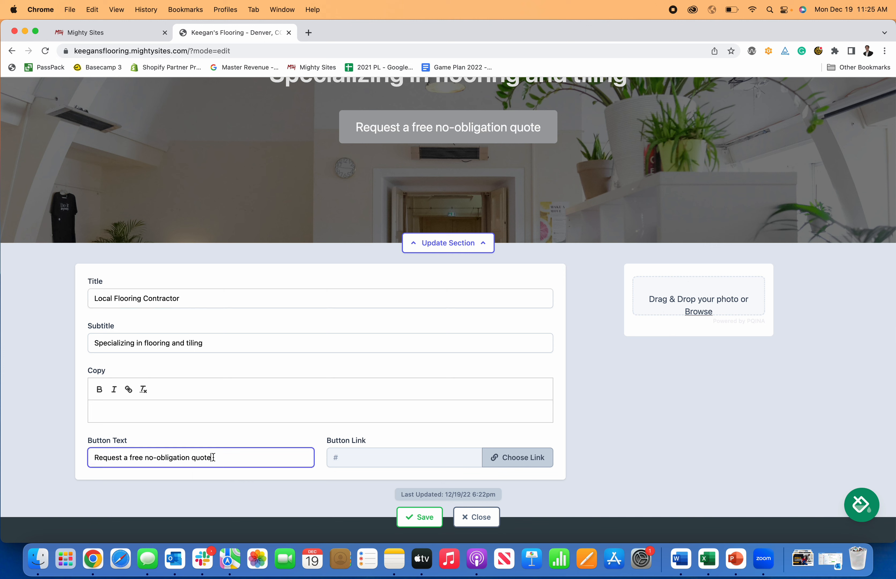
drag(213, 457, 123, 456)
text(A F)
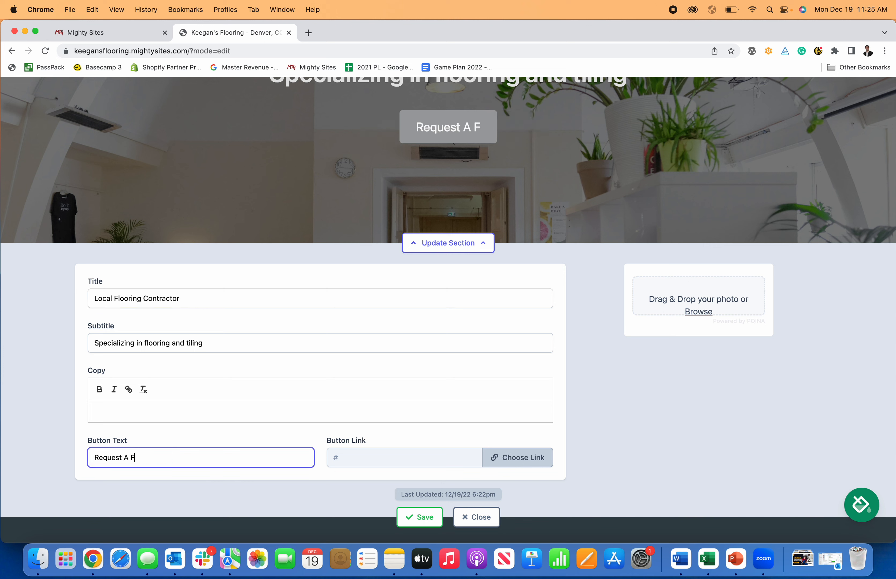
key(BackSpace)
key(BackSpace)
key(BackSpace)
text(Free Quote)
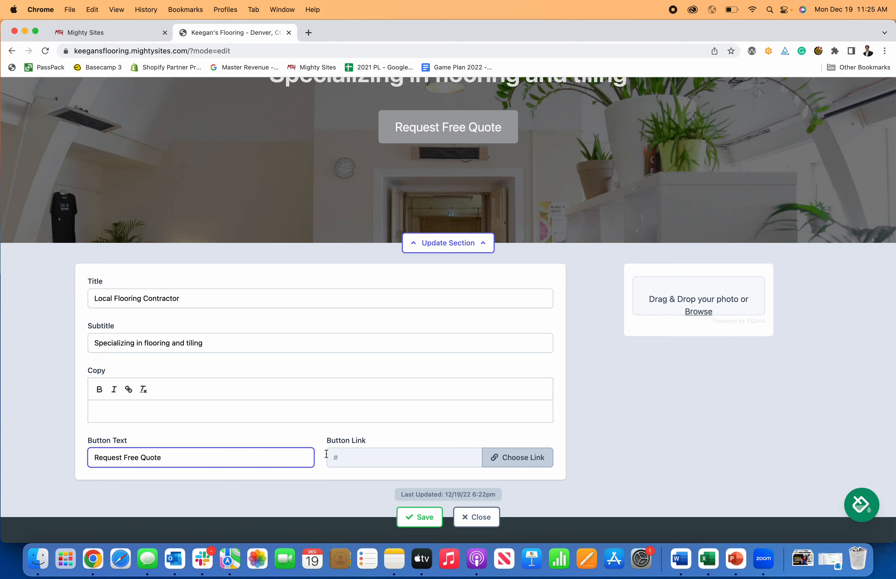
Step: Link the hero button to the Home: Lead Form section and save the hero
click(503, 449)
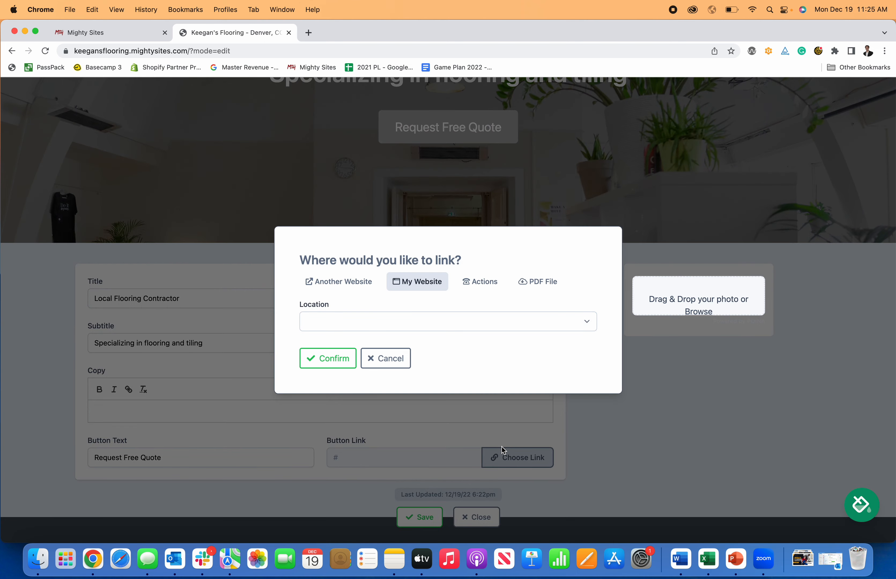
click(408, 316)
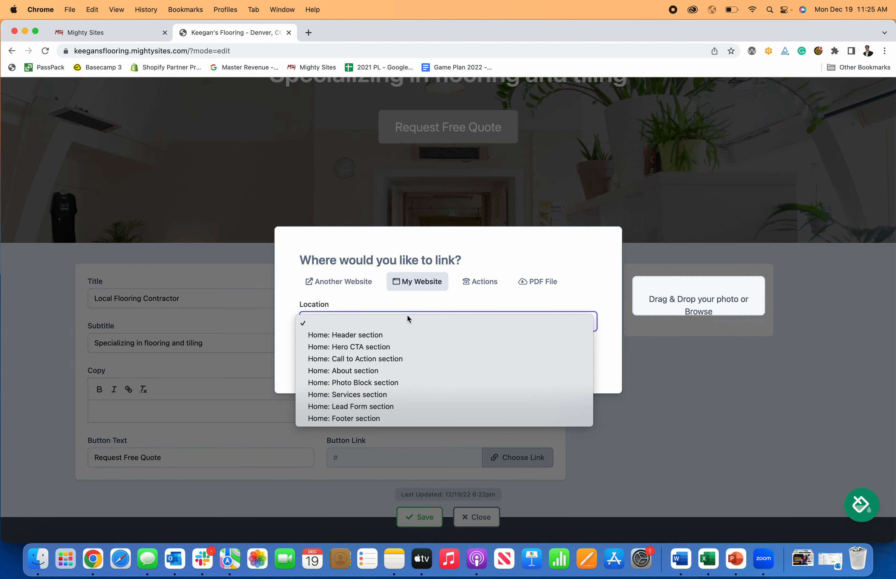
click(473, 284)
click(473, 283)
click(374, 265)
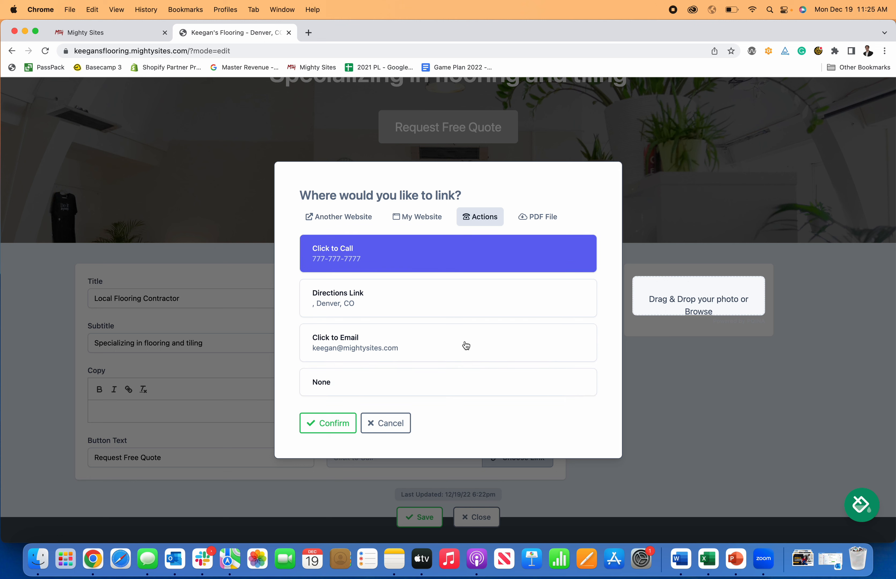
click(425, 349)
click(424, 218)
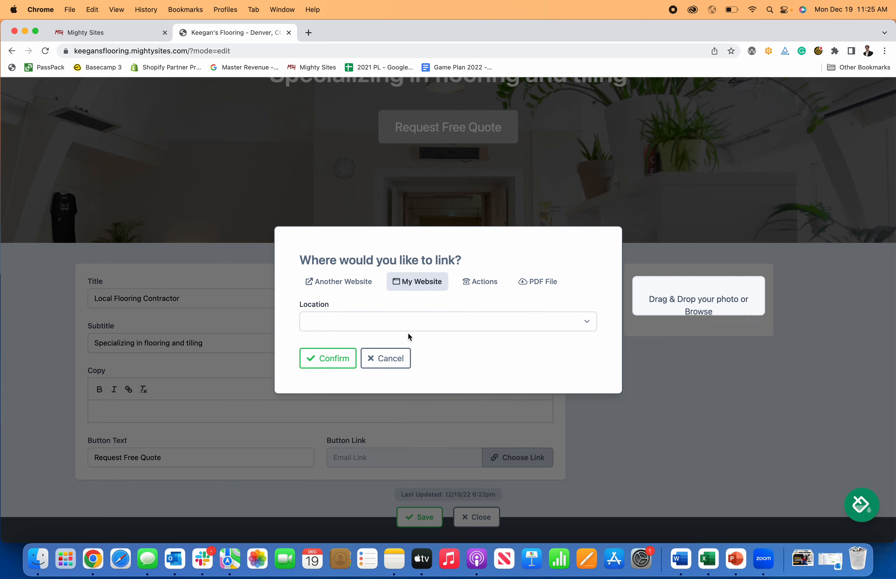
click(387, 322)
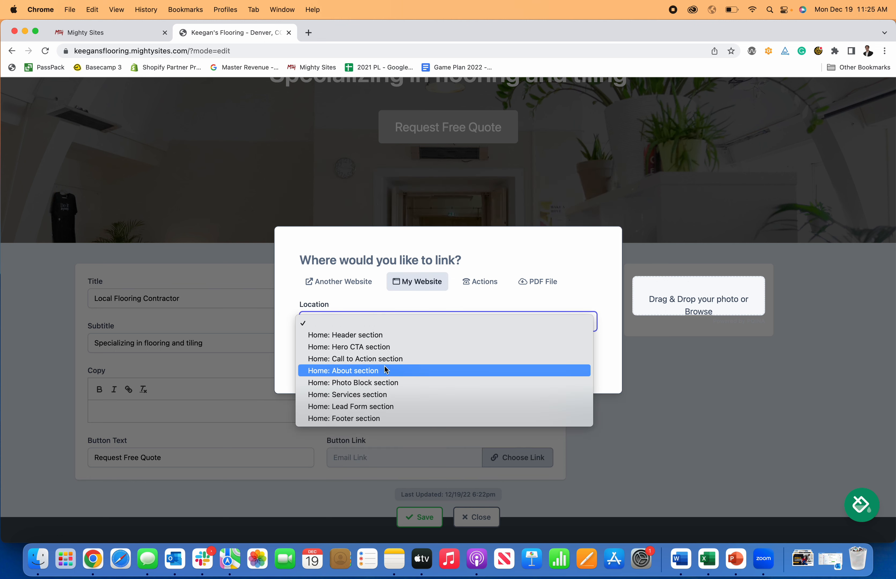
click(389, 404)
click(339, 358)
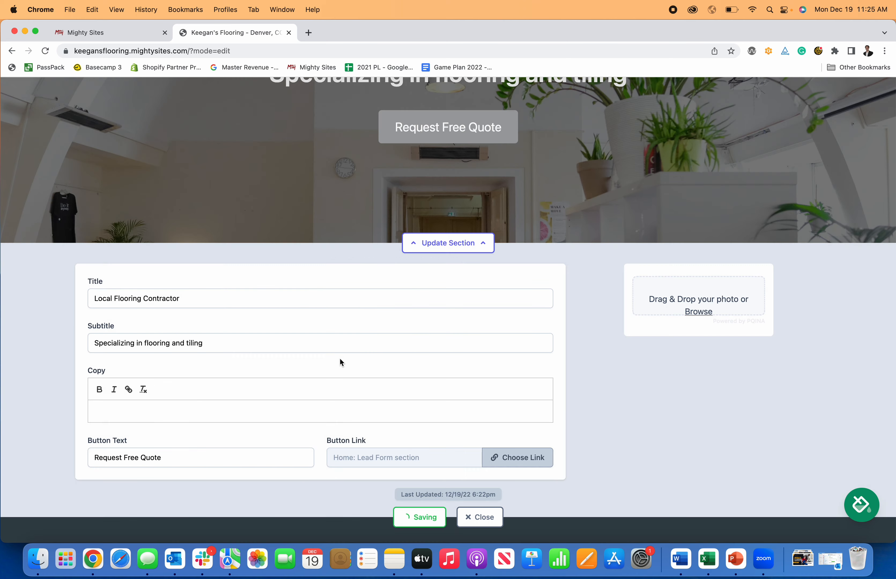
scroll(470, 418, down, 1)
scroll(479, 423, down, 2)
click(420, 465)
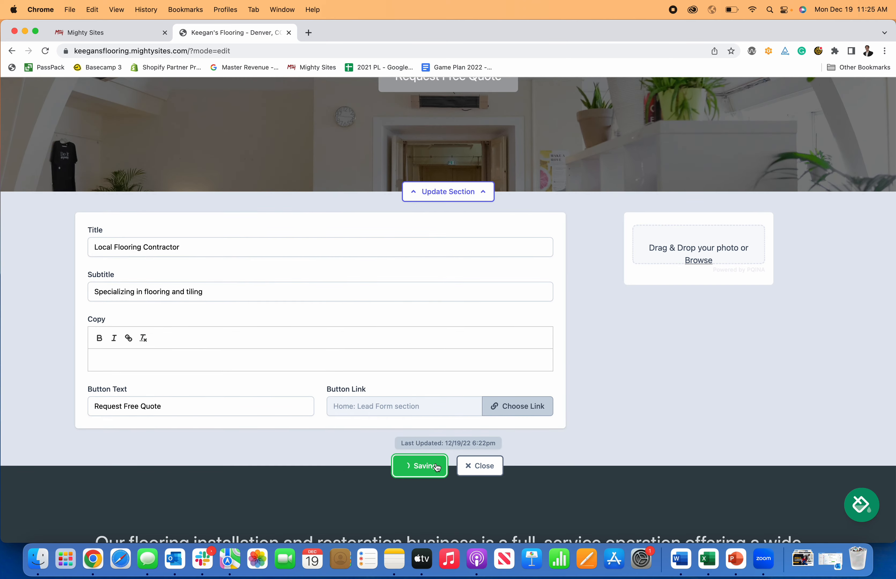
Step: Close the hero editor and check that Request Free Quote jumps to the Get In Touch form
click(457, 203)
scroll(470, 301, up, 7)
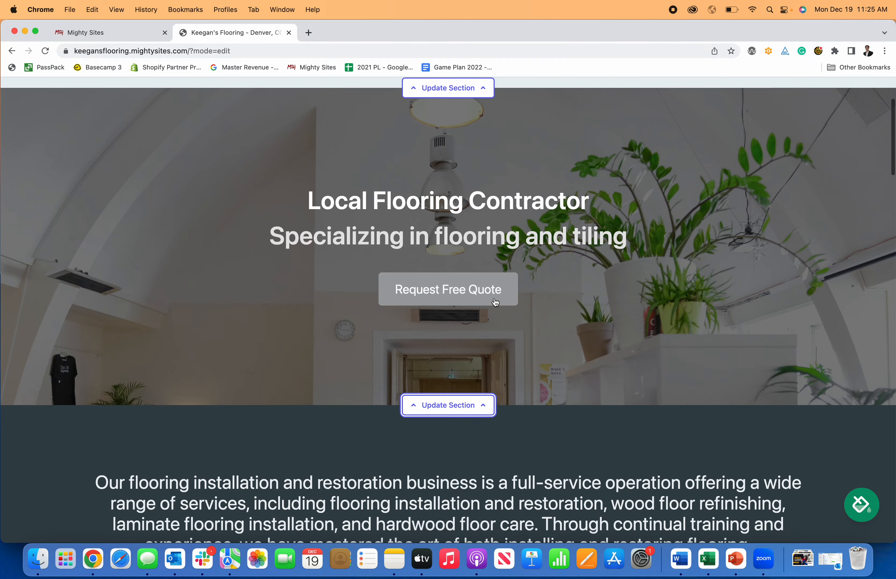
click(478, 344)
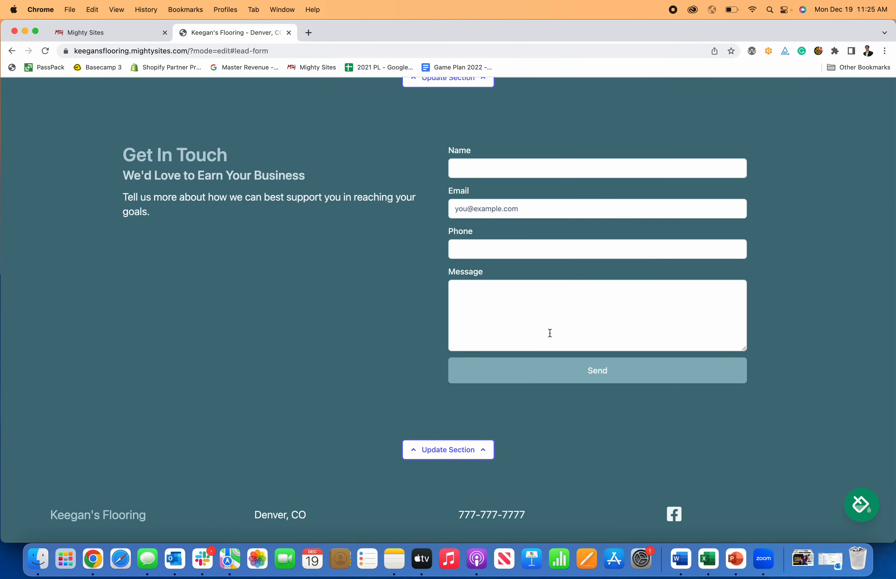
scroll(466, 212, up, 20)
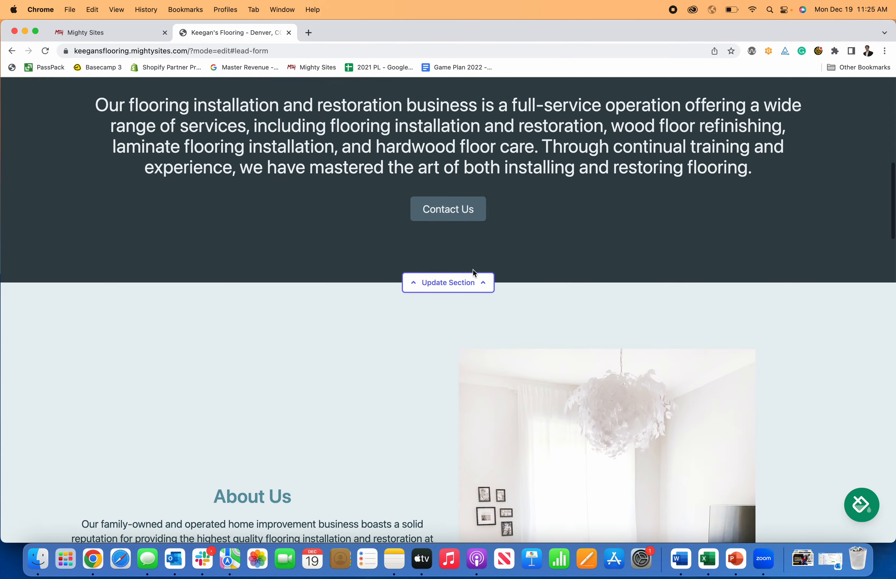
scroll(467, 280, down, 2)
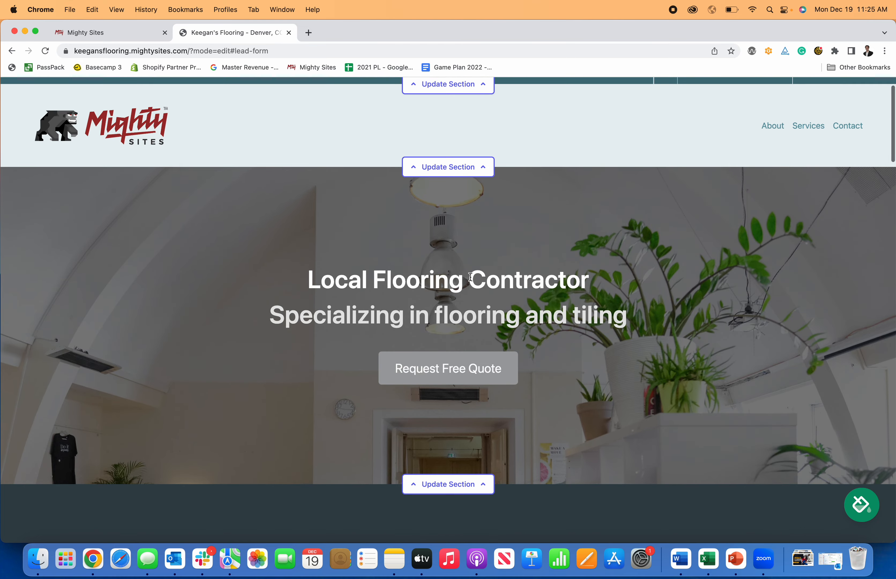
scroll(469, 277, up, 2)
scroll(472, 276, down, 10)
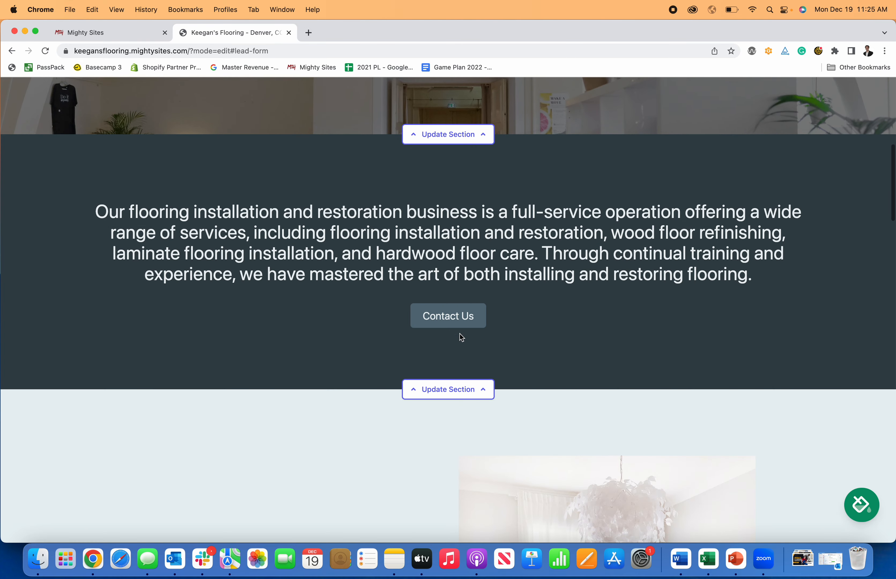
Step: Add the paragraph 'This is how you make a website for a flooring contractor.' to the services text
click(450, 388)
scroll(464, 371, down, 4)
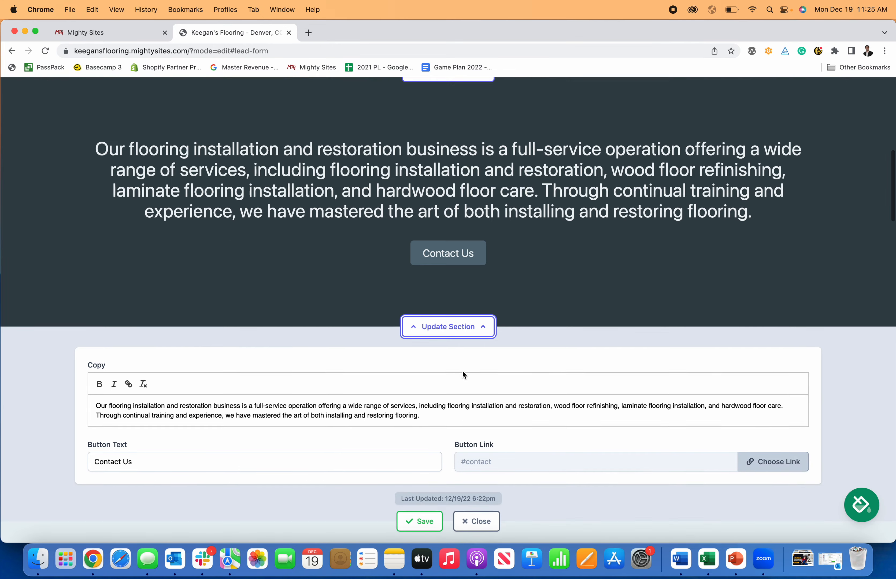
key(Return)
key(Return)
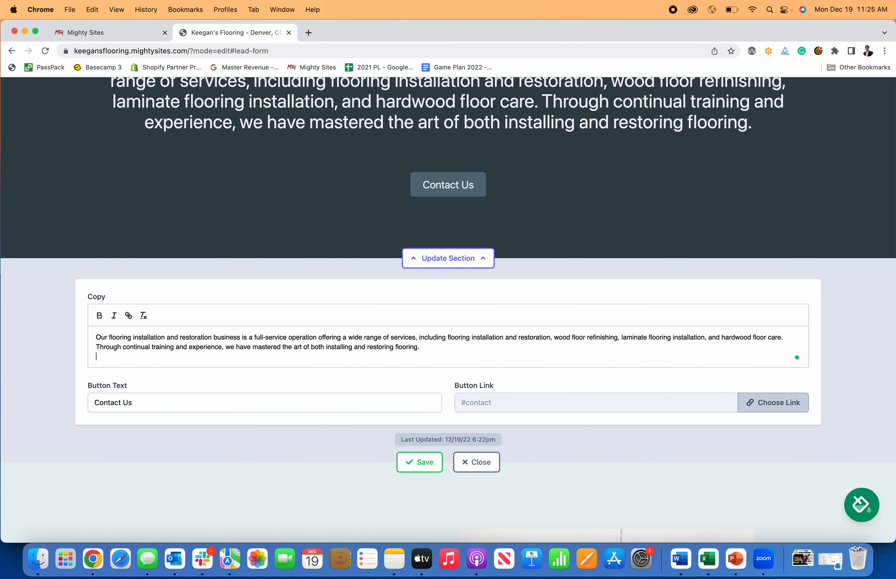
text(This is )
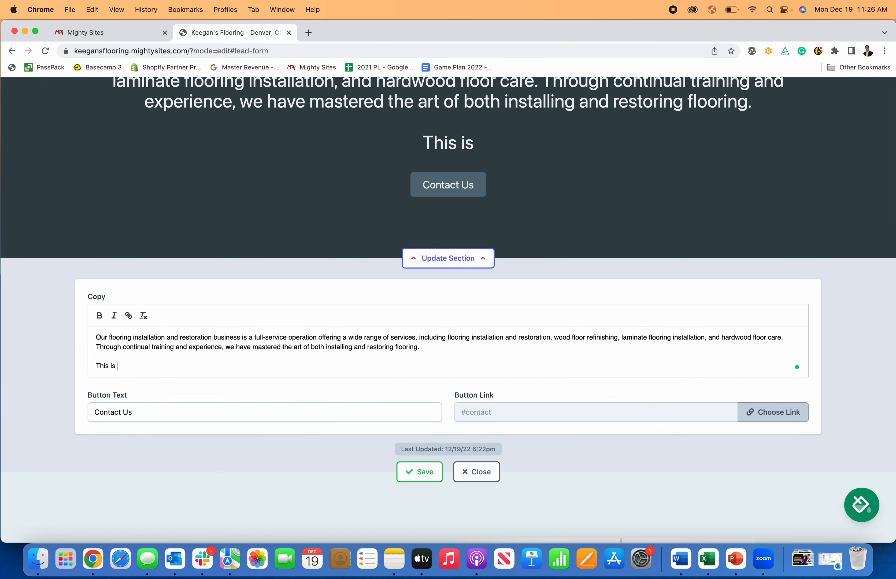
text(how you make a we)
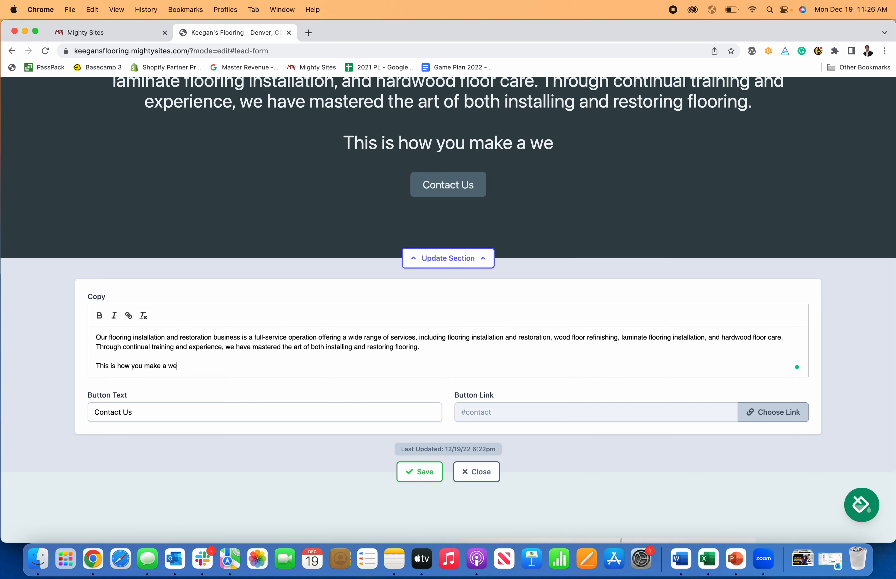
text(bsite for a floorin)
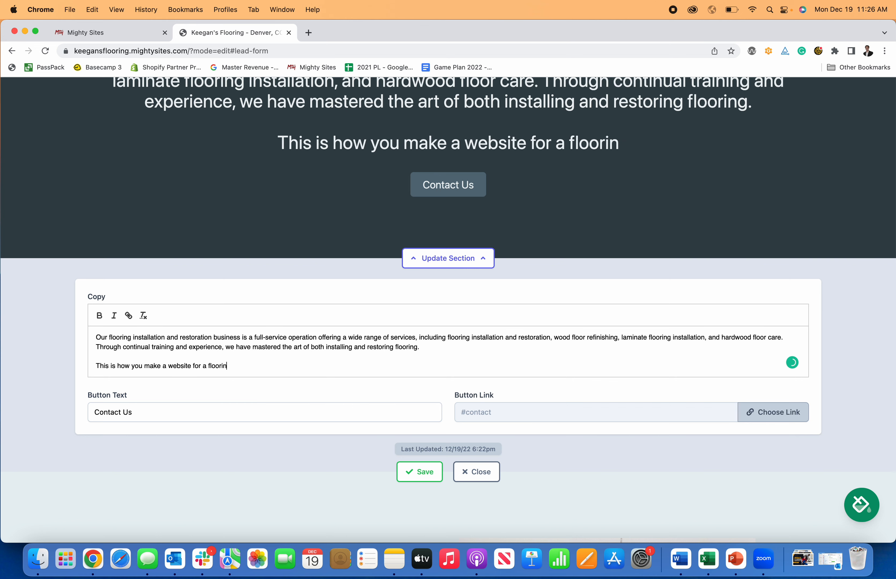
text(g contractor.)
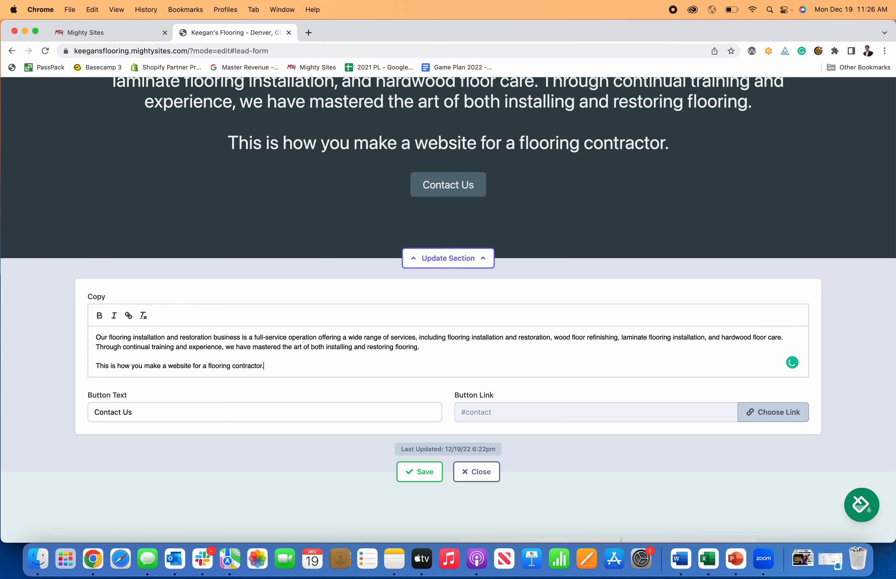
Step: Rename the Contact Us button to 'Call Today!', link it to Click to Call, and save the section
click(364, 415)
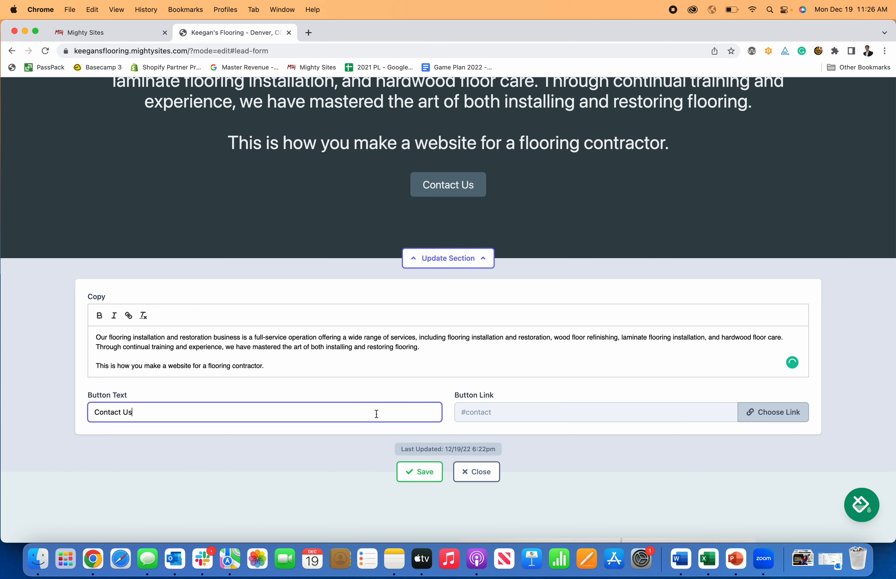
key(shift+alt+Left)
text(Cal)
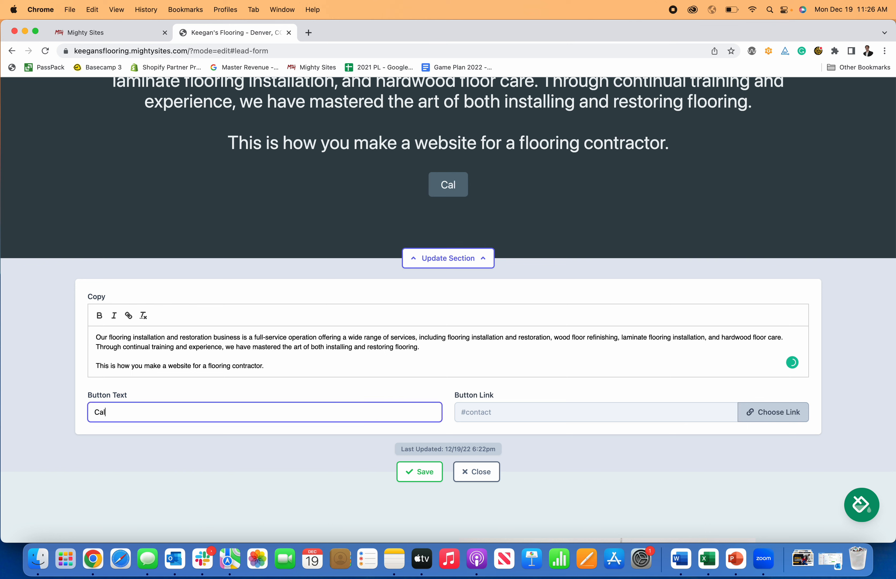
text(l Today!)
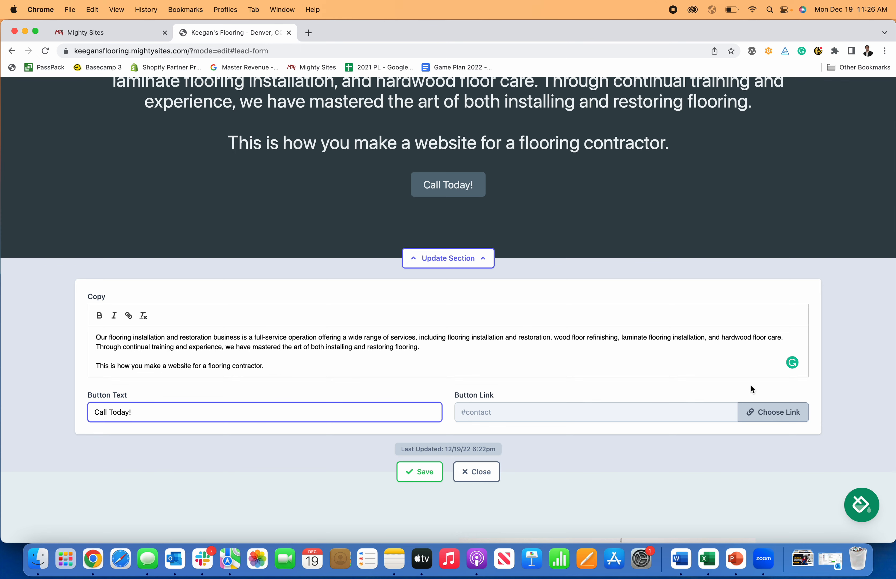
click(770, 413)
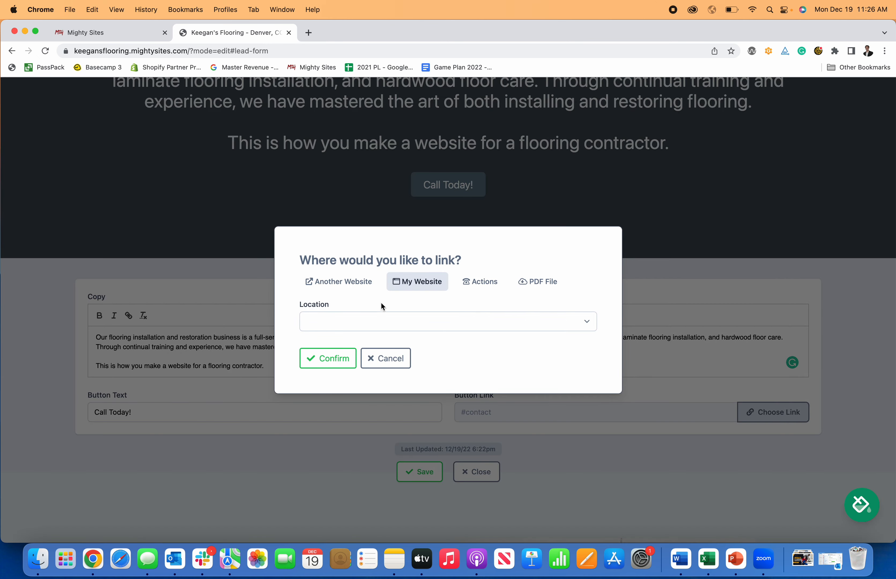
click(474, 283)
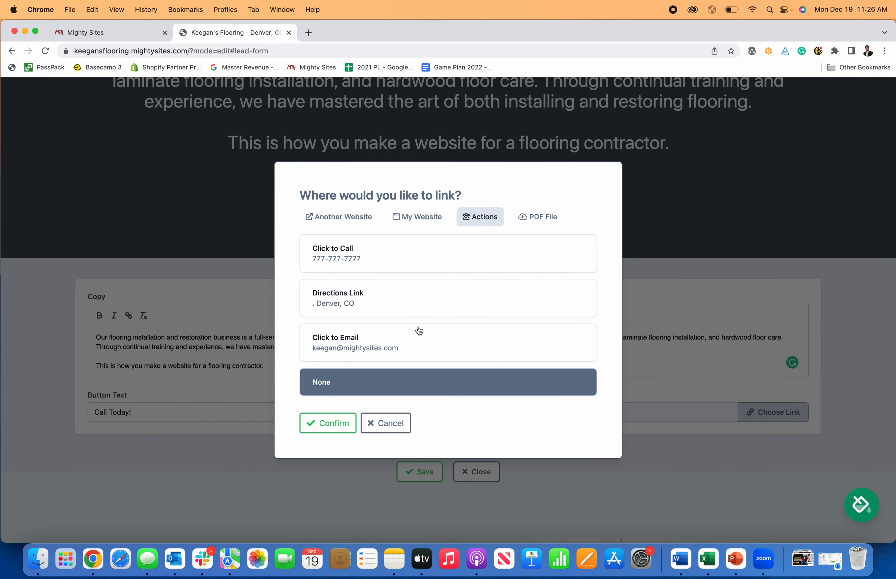
click(391, 262)
click(328, 423)
click(442, 480)
click(475, 472)
Step: Turn off editing mode using the 'stop editing.' link in the green banner
scroll(463, 343, up, 2)
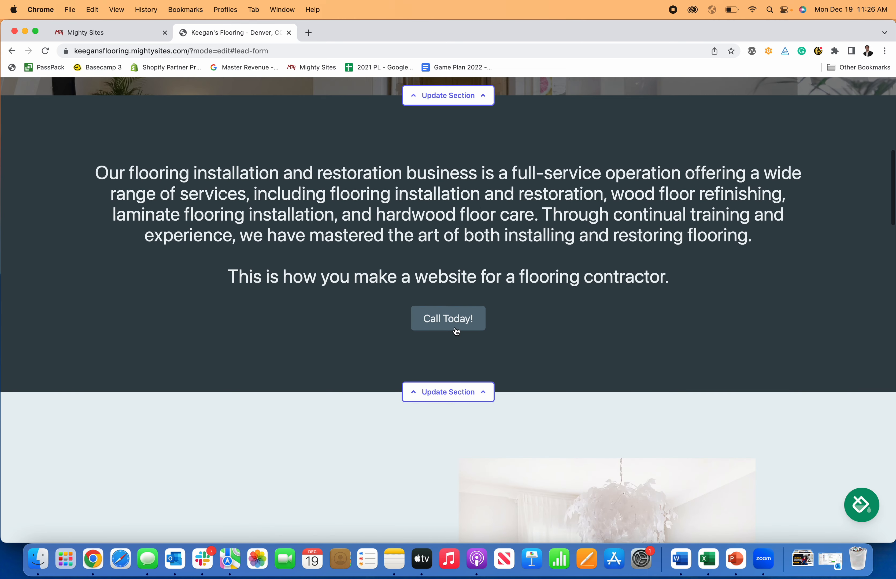
scroll(486, 380, down, 8)
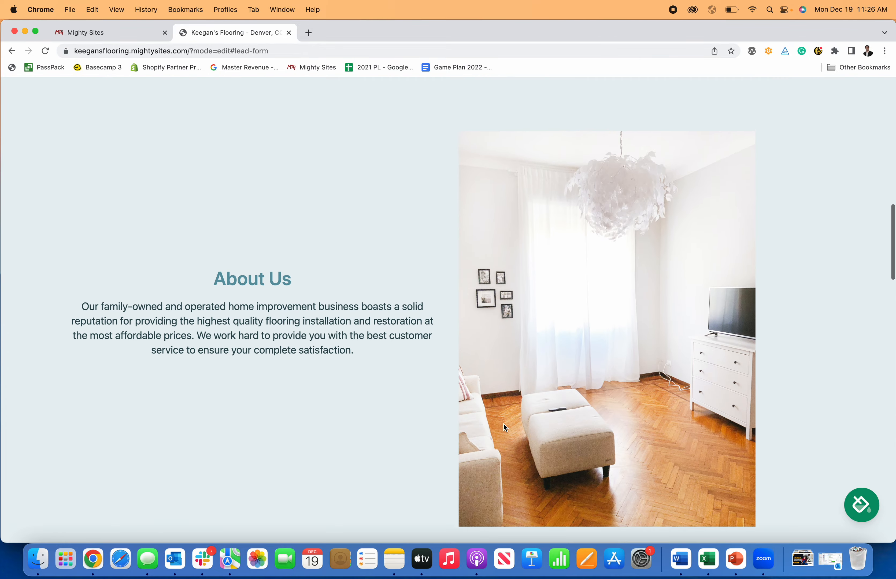
scroll(503, 424, down, 20)
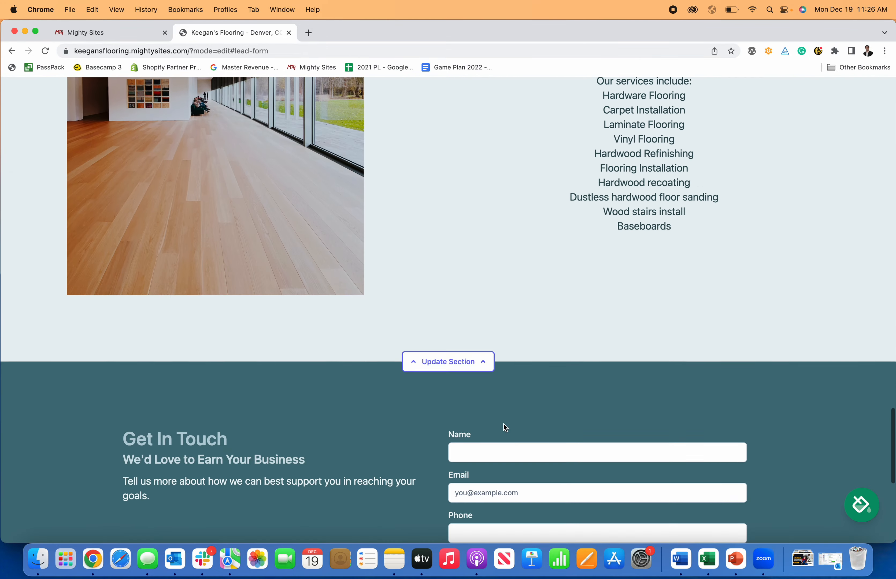
scroll(503, 424, up, 20)
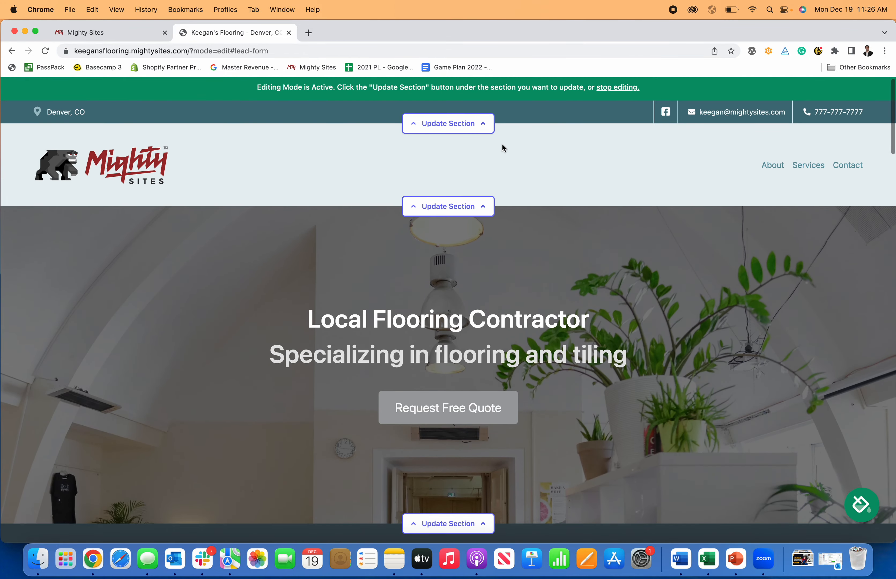
click(611, 88)
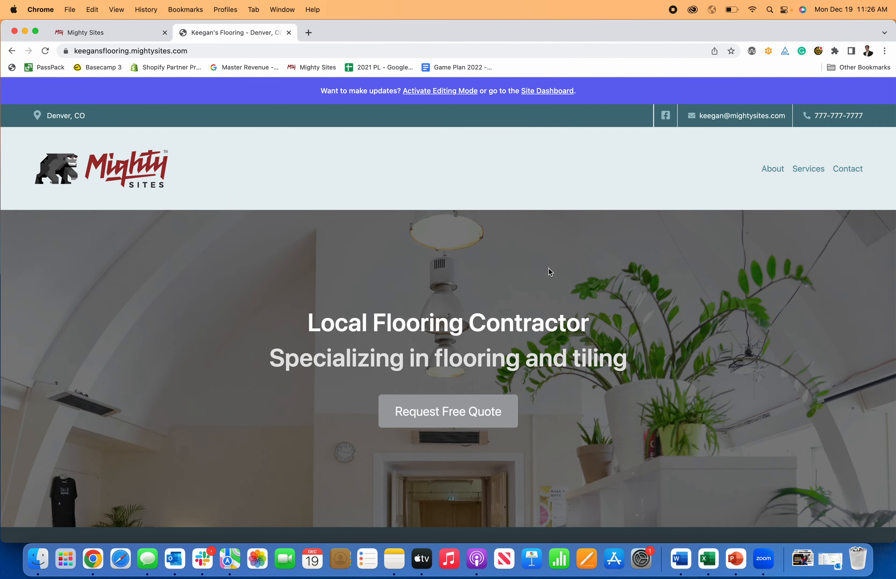
Step: Scroll the live Keegan's Flooring page down to the Get In Touch contact form
scroll(549, 268, down, 10)
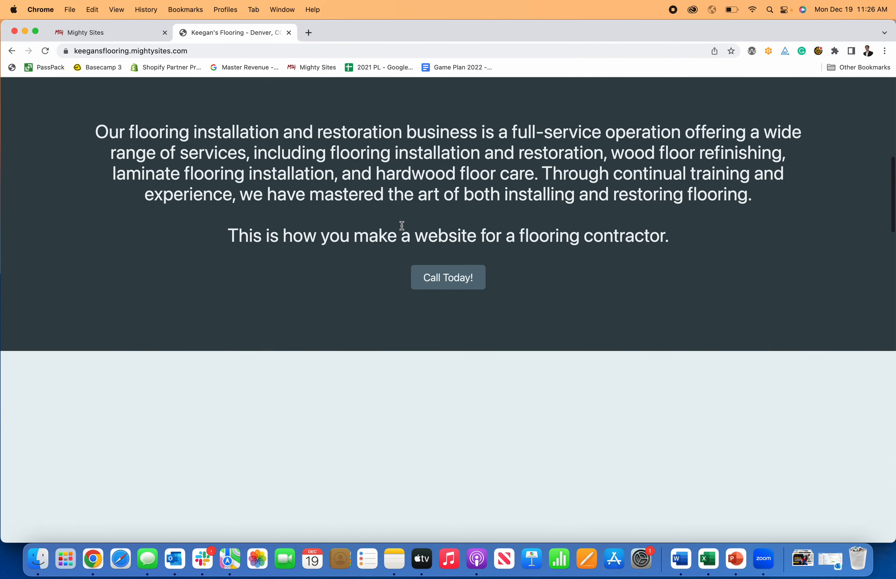
scroll(402, 226, down, 15)
scroll(402, 226, down, 12)
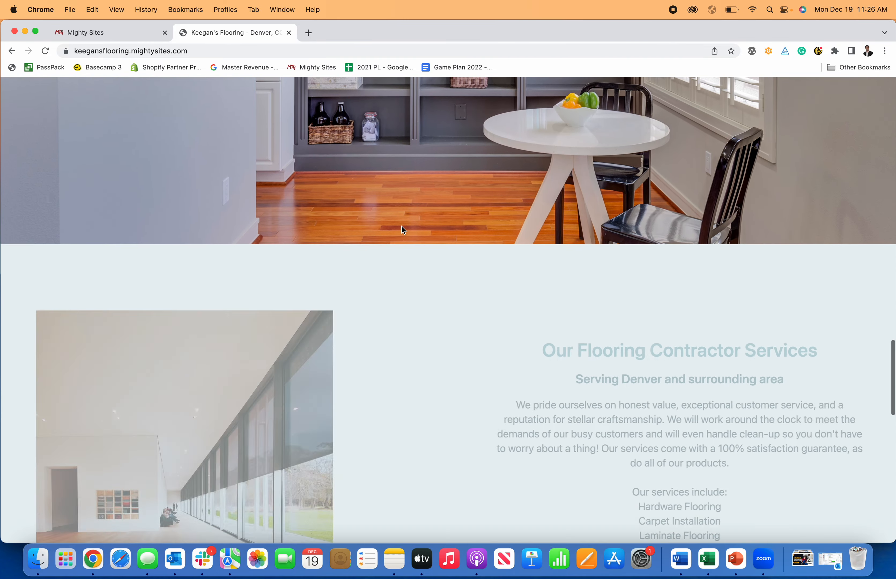
scroll(401, 227, down, 15)
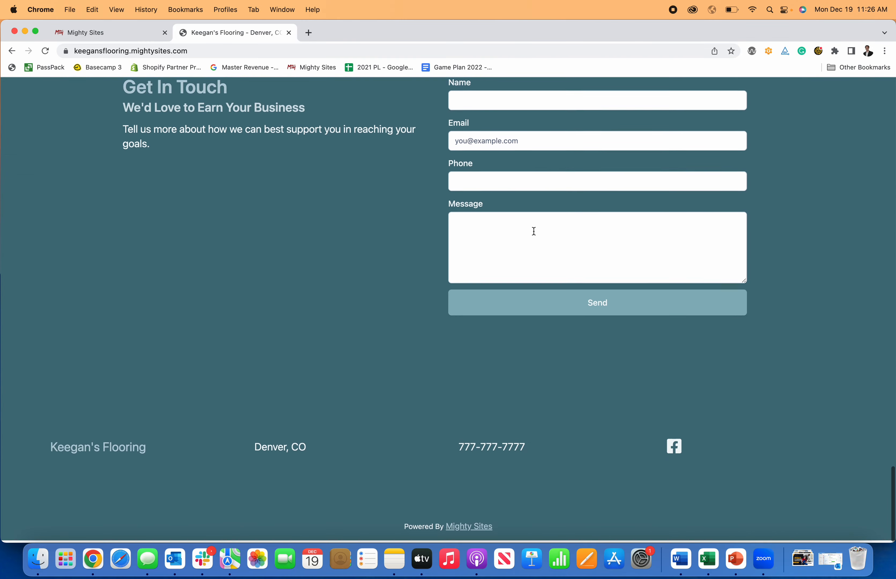
scroll(522, 234, up, 2)
Step: Send a test enquiry with a name, email, phone and flooring-contractor message through the lead form
click(505, 191)
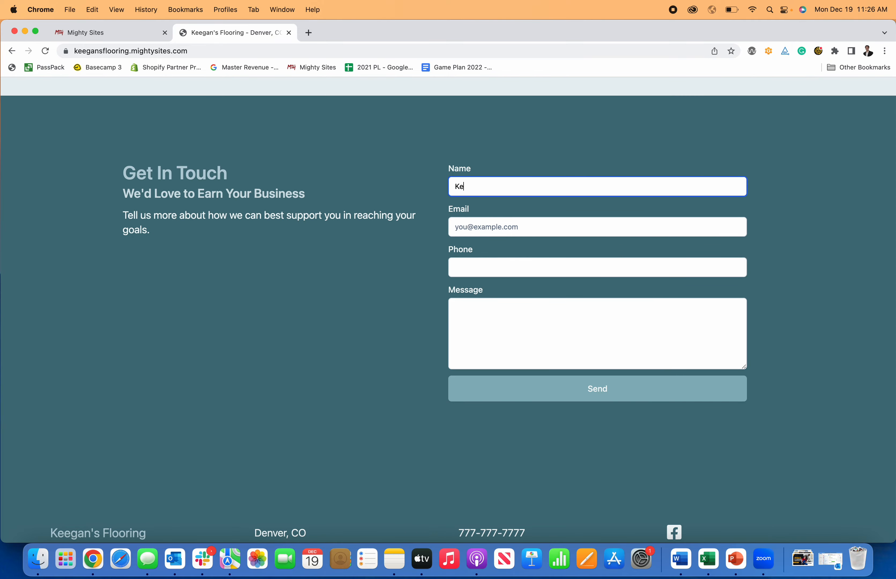
key(Tab)
text(keeg)
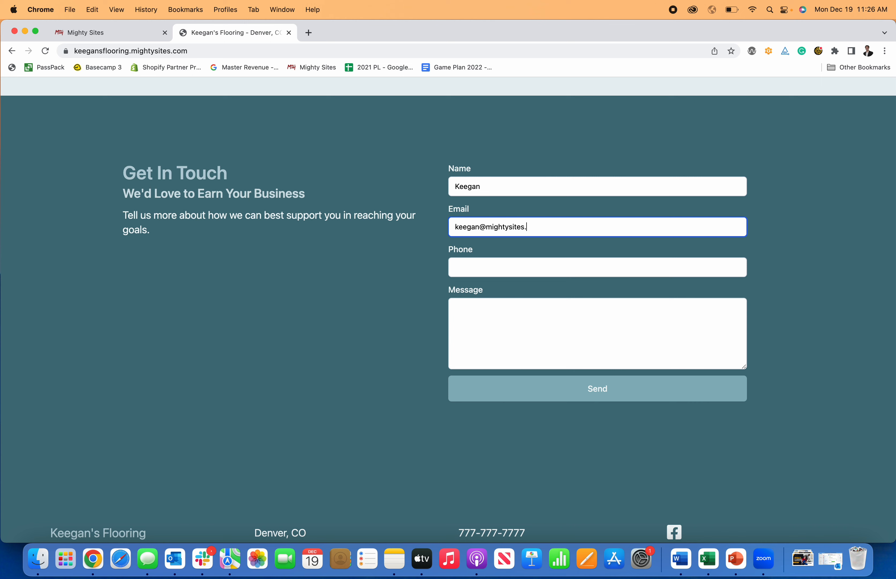
key(Tab)
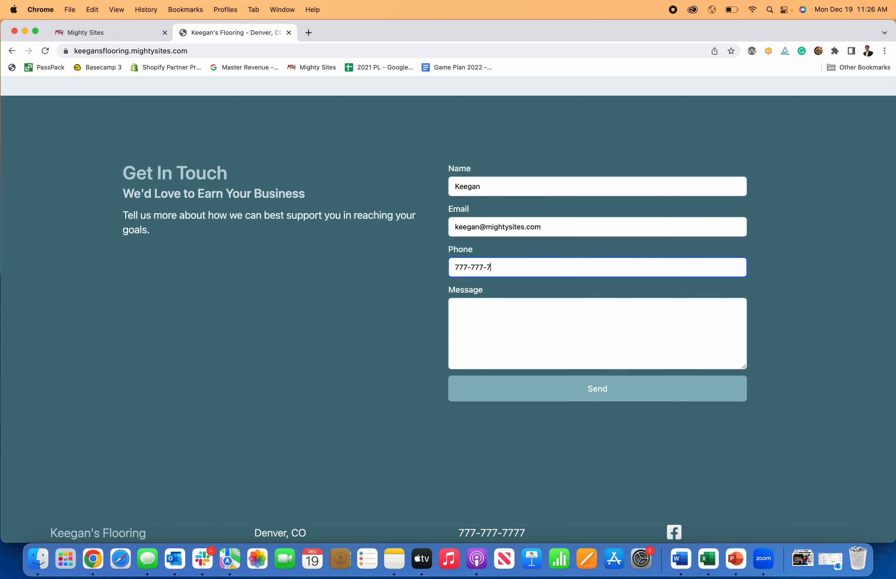
click(520, 309)
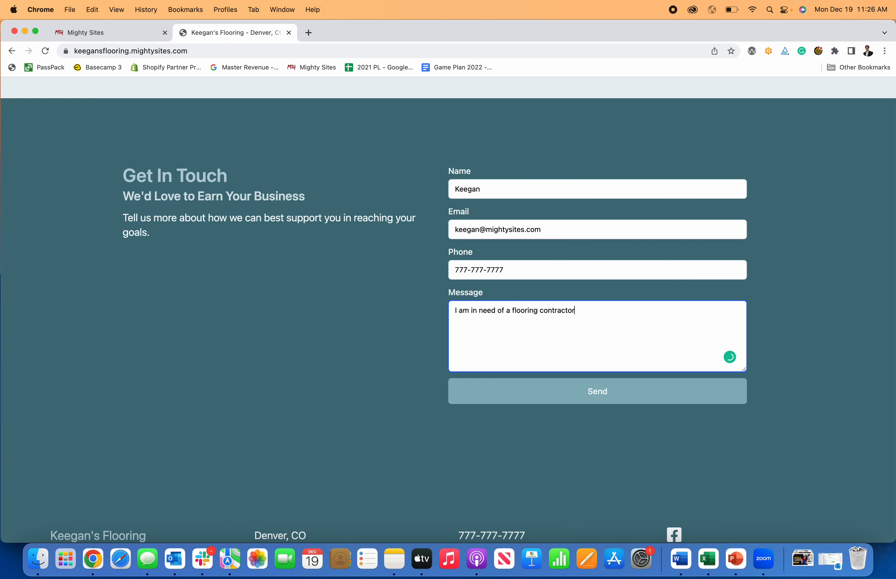
click(570, 390)
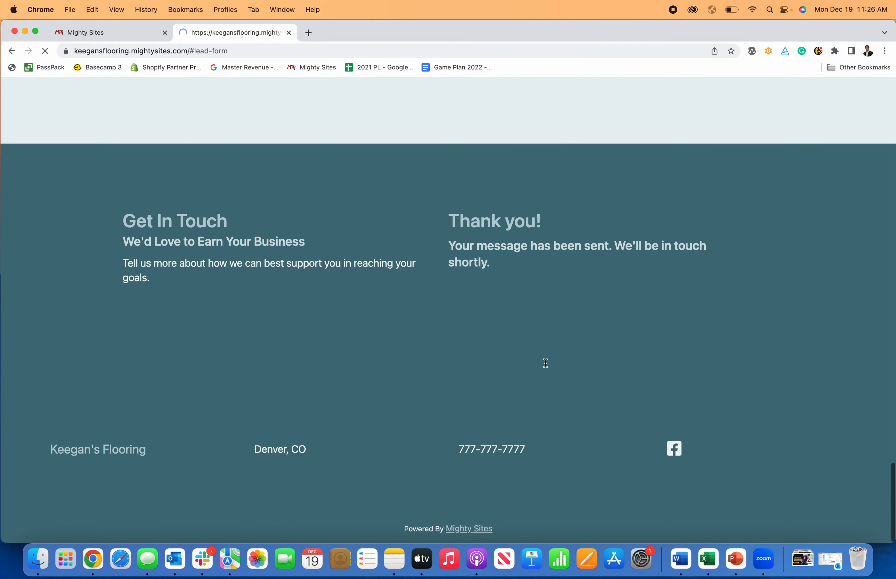
scroll(481, 281, up, 20)
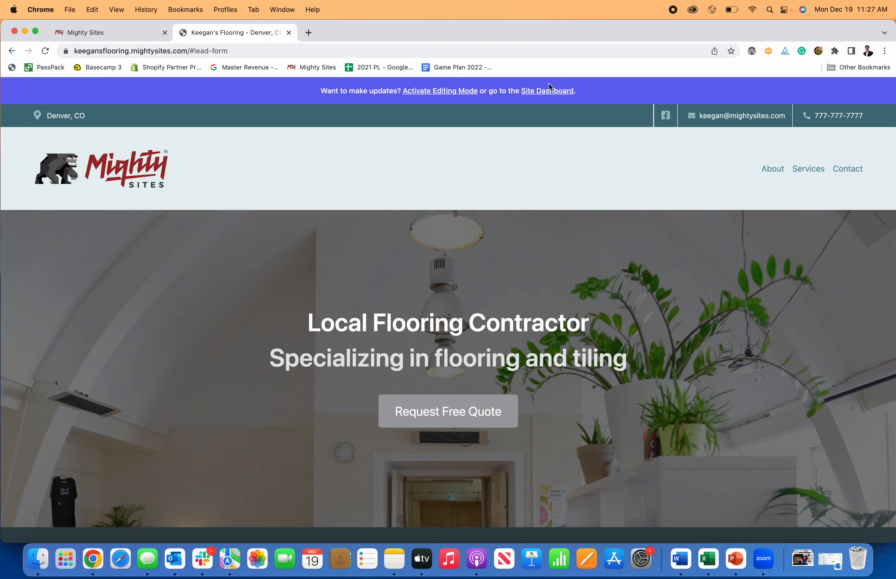
Step: Go to the site dashboard, briefly opening the live site in a new tab
click(548, 91)
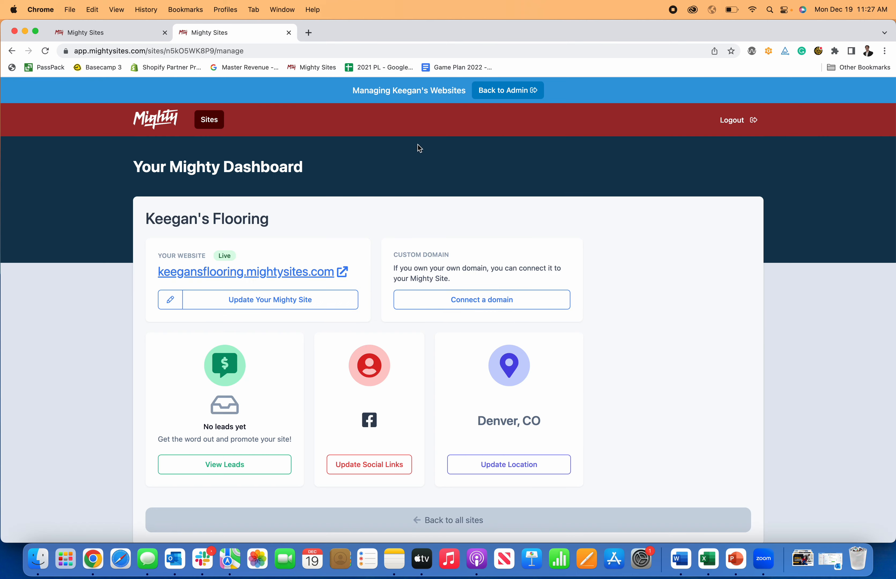
click(261, 278)
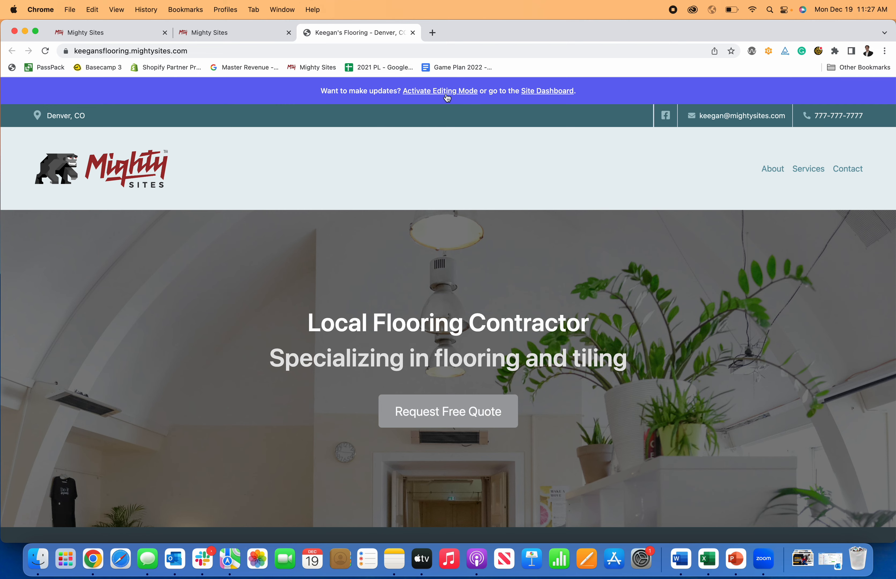
click(535, 96)
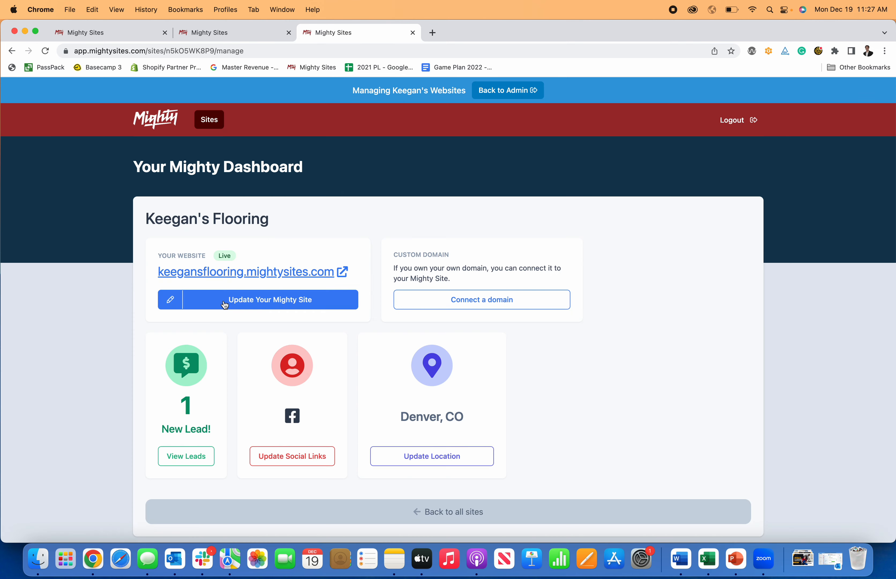
Step: View the new test lead's details under View Leads, then return to the Site Dashboard
click(187, 455)
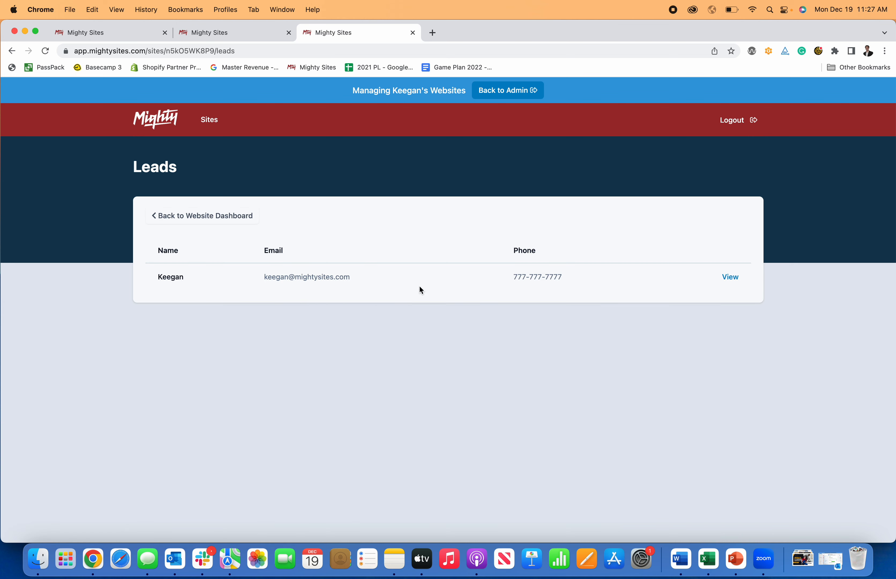
click(720, 277)
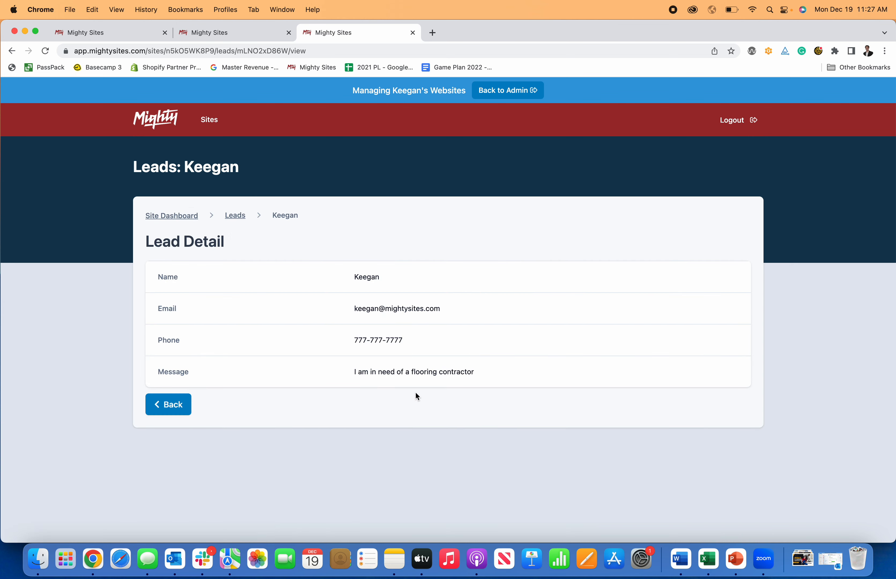
click(162, 221)
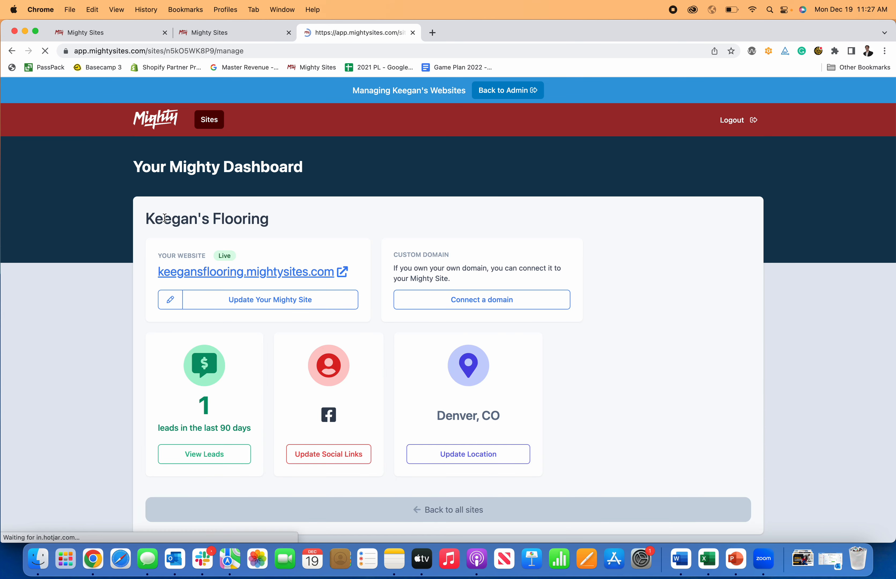
Step: Look at the Connect a Domain page, then reopen Keegan's Flooring site for editing
click(484, 301)
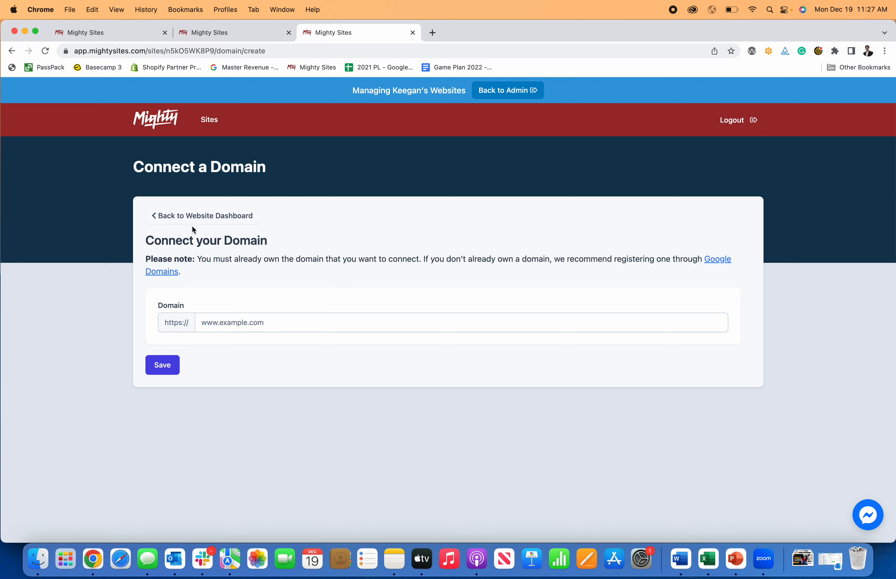
click(193, 217)
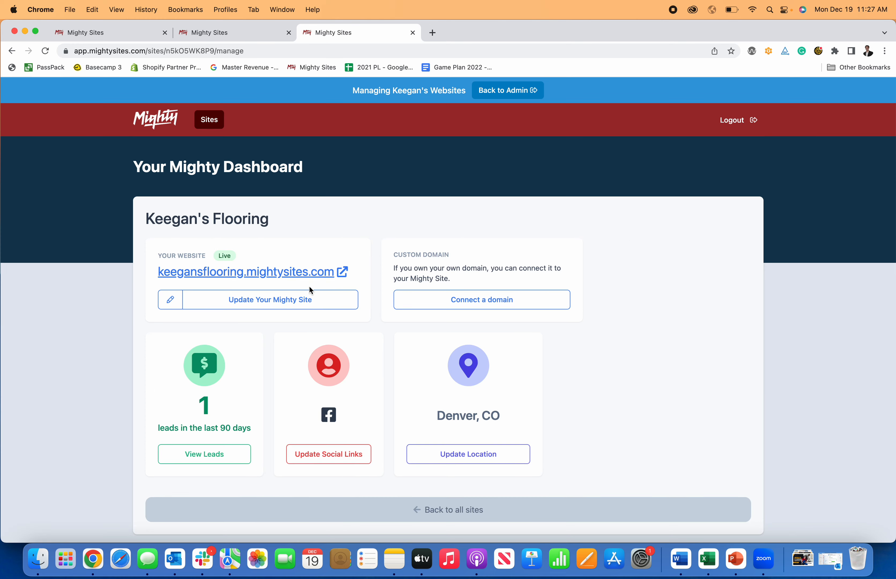
click(293, 300)
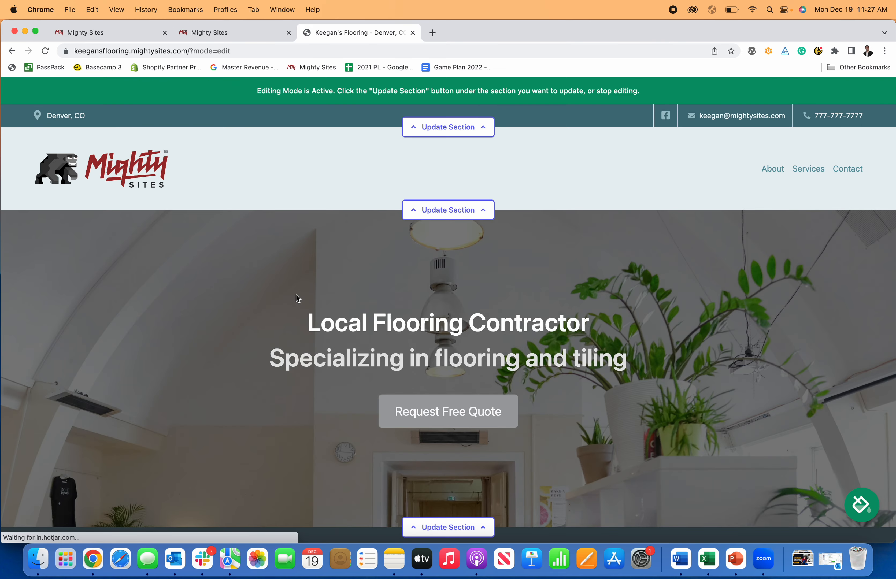